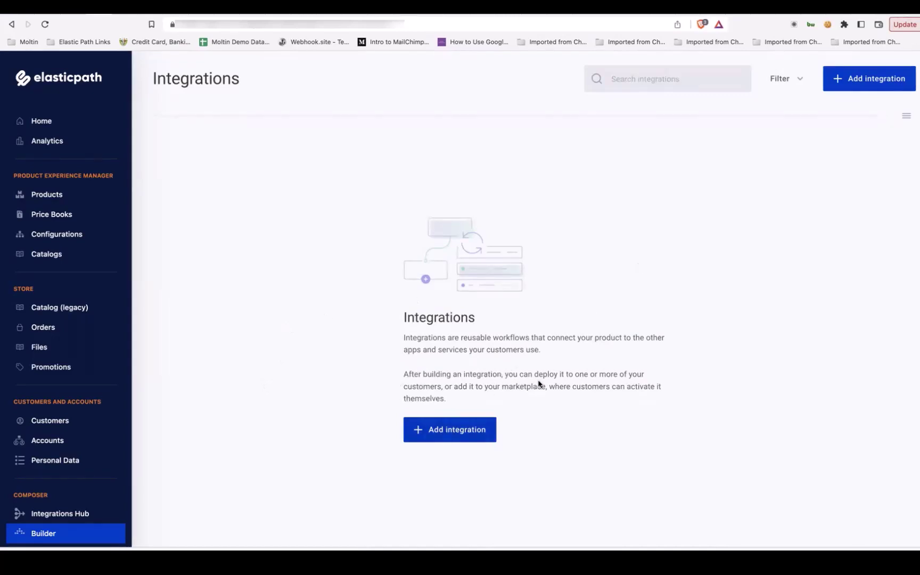
Start a new integration from the Catalog Publish Template
{"action": "left_click", "coordinate": [449, 433]}
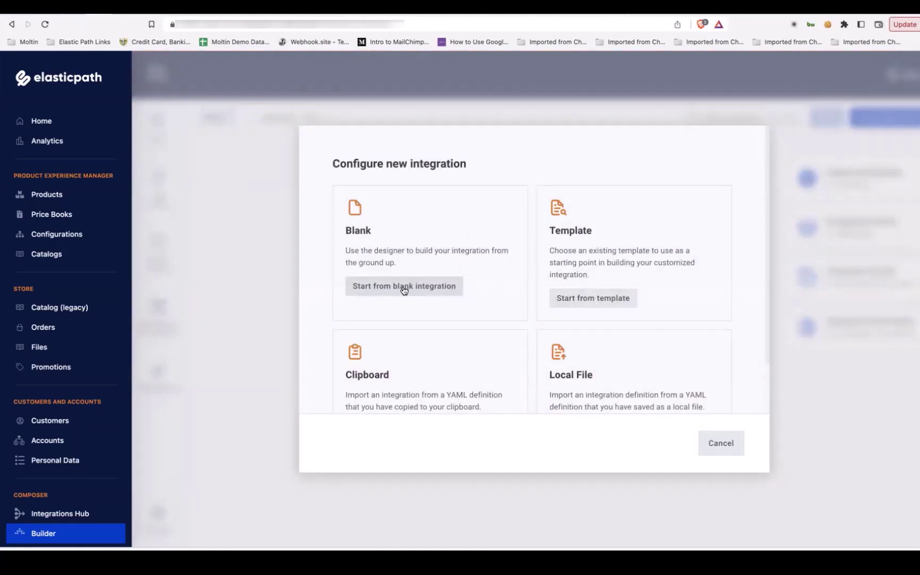
{"action": "scroll", "coordinate": [404, 289], "scroll_direction": "down", "scroll_amount": 3}
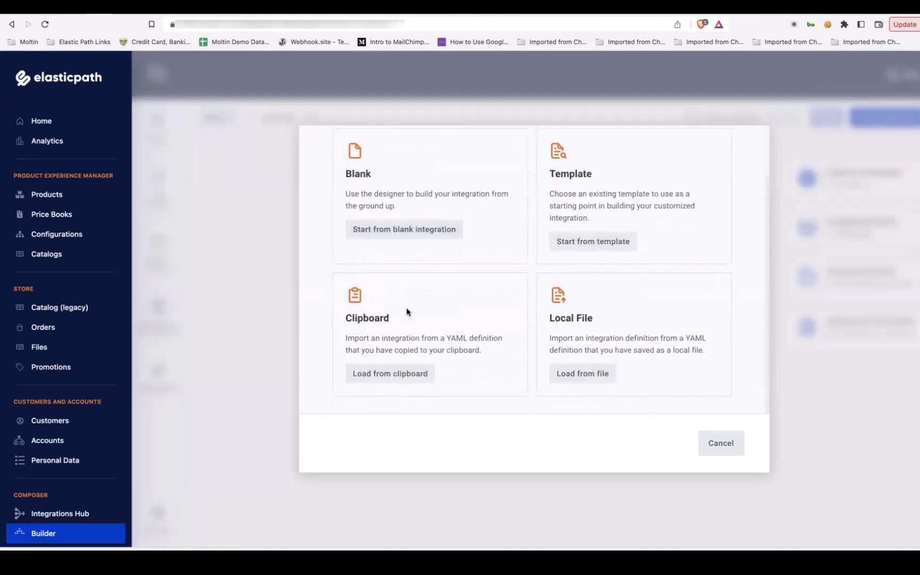
{"action": "scroll", "coordinate": [407, 310], "scroll_direction": "up", "scroll_amount": 2}
{"action": "scroll", "coordinate": [406, 312], "scroll_direction": "down", "scroll_amount": 1}
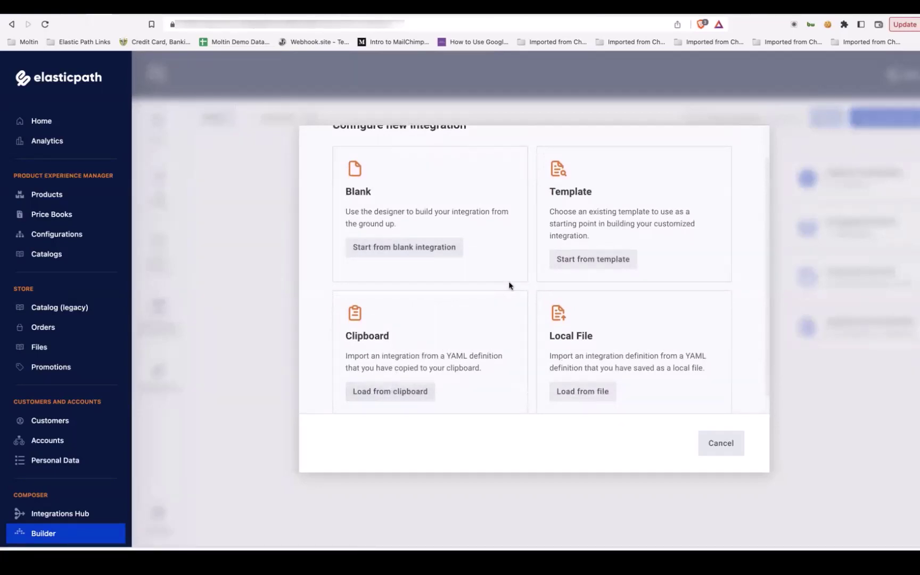
{"action": "scroll", "coordinate": [508, 282], "scroll_direction": "up", "scroll_amount": 1}
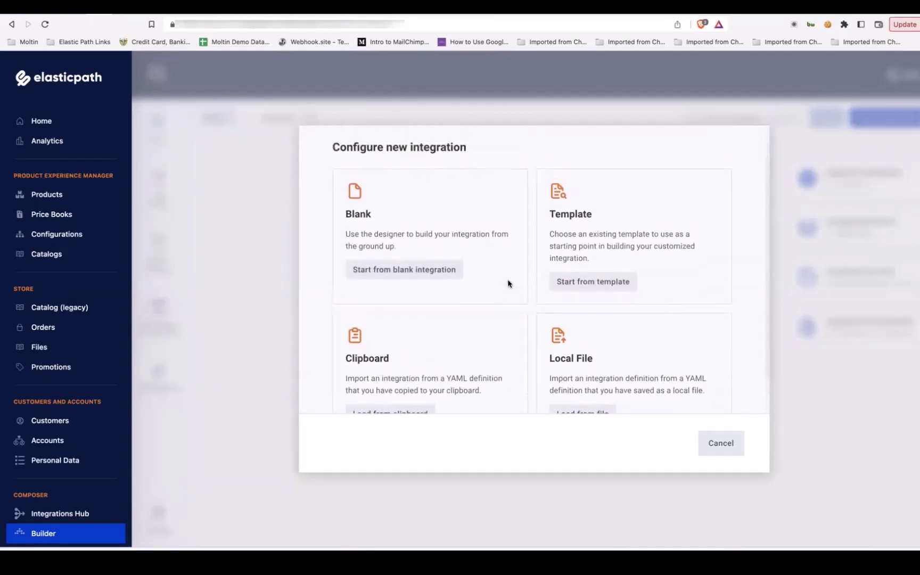
{"action": "scroll", "coordinate": [612, 372], "scroll_direction": "down", "scroll_amount": 1}
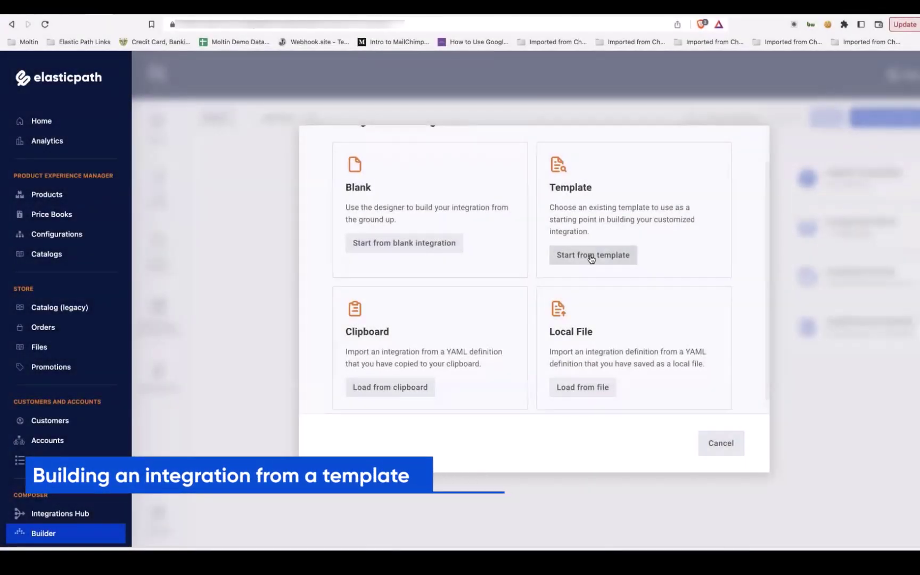
{"action": "left_click", "coordinate": [591, 256]}
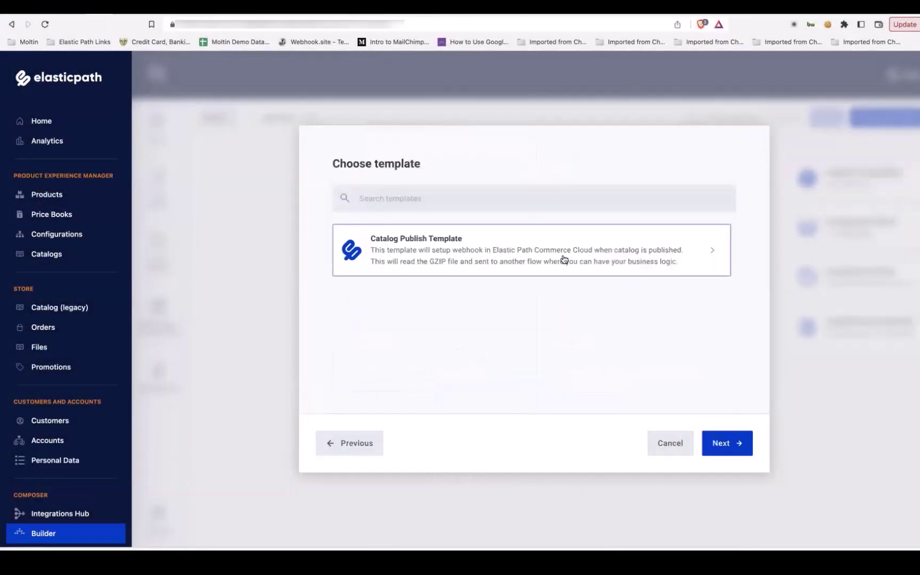
{"action": "left_click", "coordinate": [427, 254]}
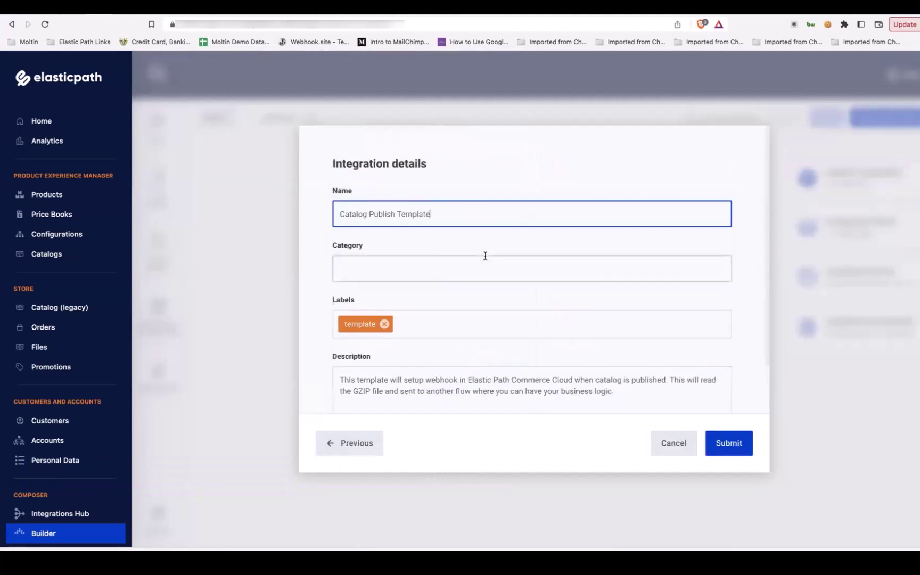
Name the new integration "Algolia from template" and create it
{"action": "key", "text": "shift+Home"}
{"action": "type", "text": "Algolia from template"}
{"action": "left_click", "coordinate": [728, 446]}
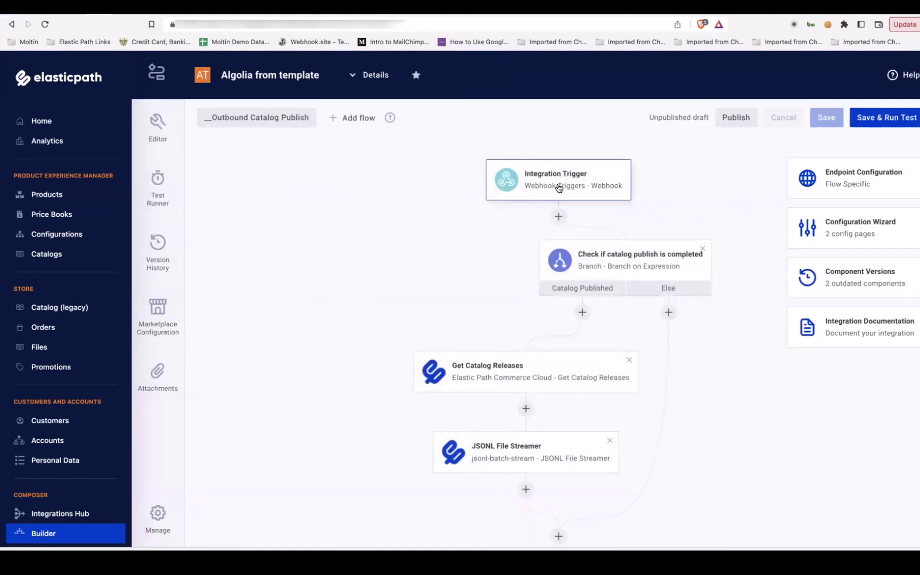
Examine the catalog-publish branch step's condition and the reference its first field uses
{"action": "left_click", "coordinate": [613, 272]}
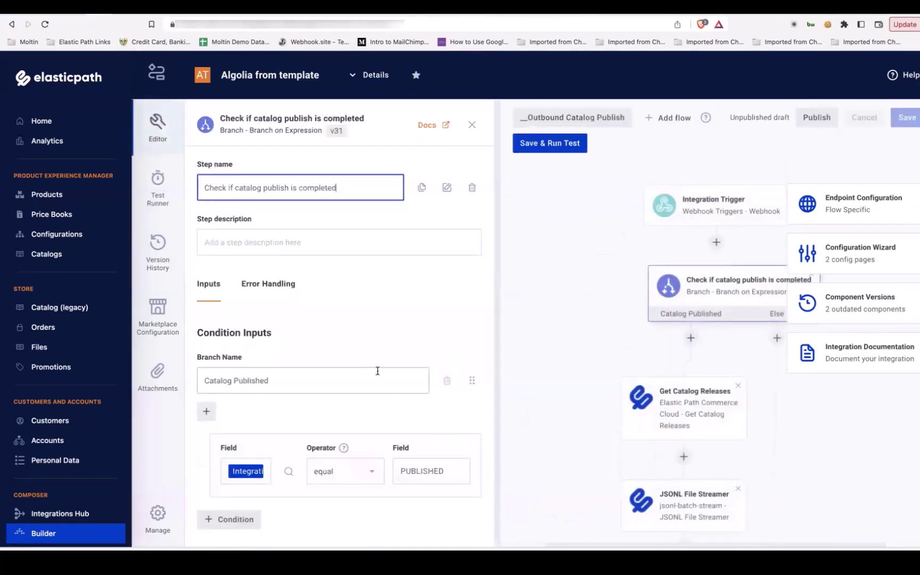
{"action": "left_click", "coordinate": [239, 464]}
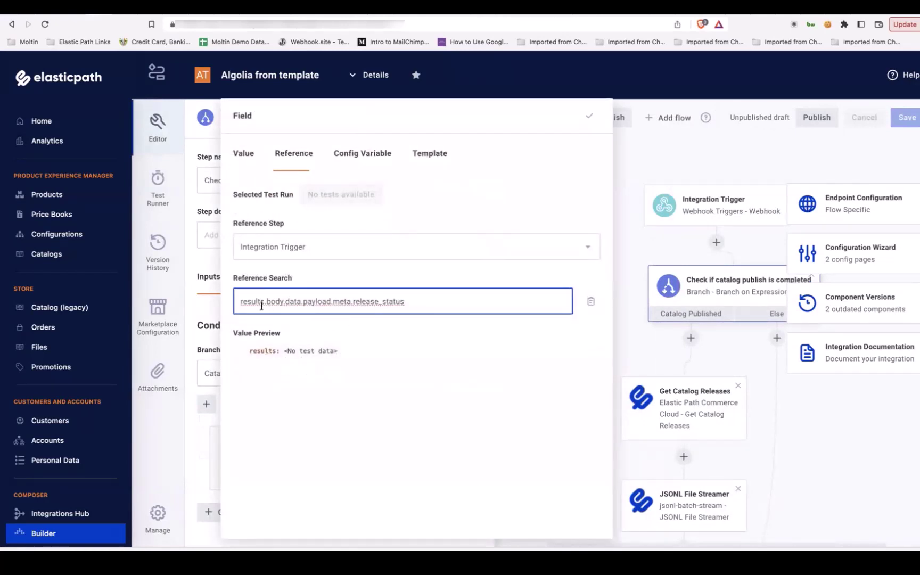
{"action": "left_click", "coordinate": [400, 330]}
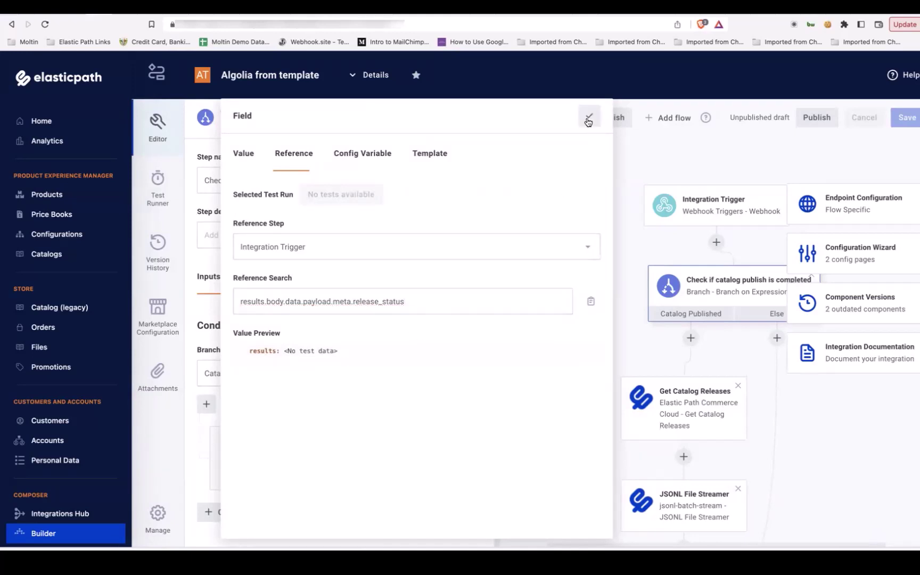
{"action": "left_click", "coordinate": [589, 116]}
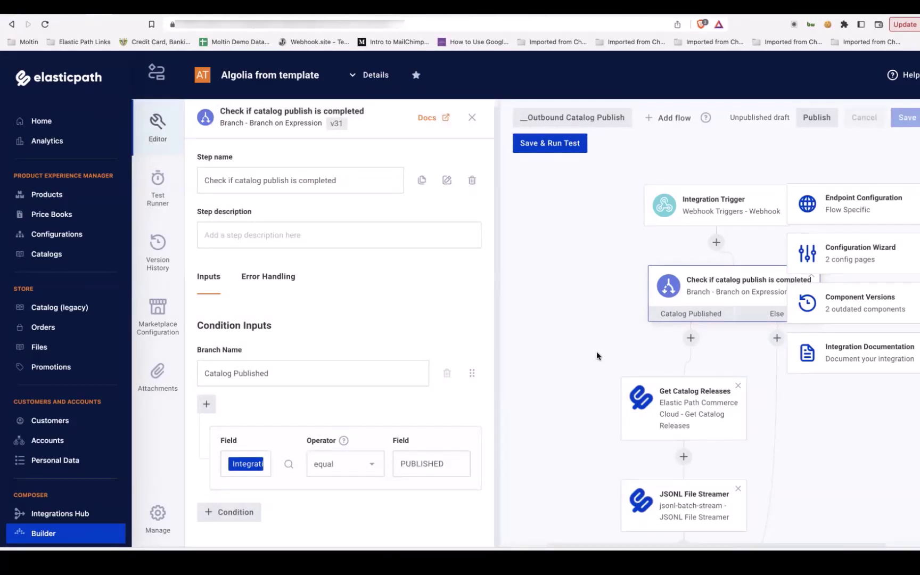
Review the input settings of the JSONL File Streamer step, from the file URL to the downstream response option
{"action": "scroll", "coordinate": [596, 350], "scroll_direction": "down", "scroll_amount": 1}
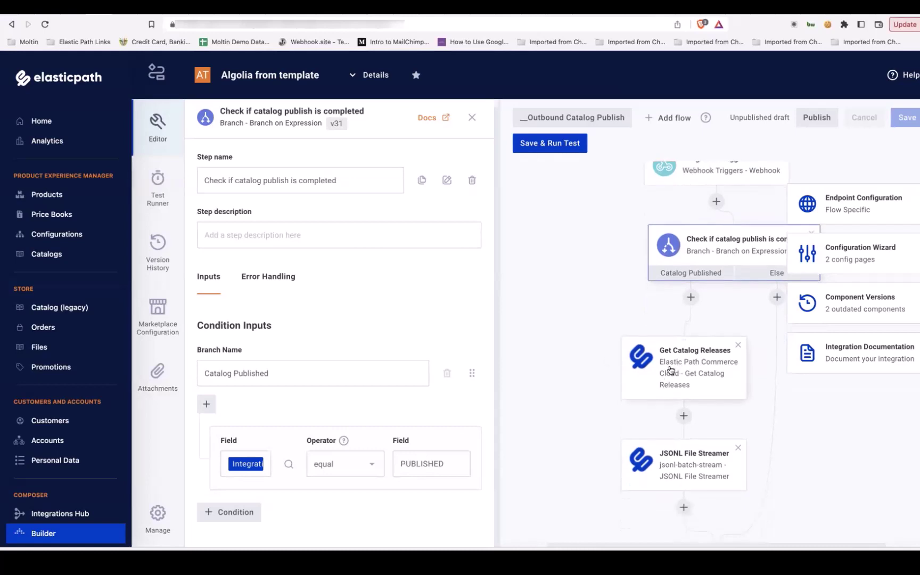
{"action": "scroll", "coordinate": [673, 375], "scroll_direction": "down", "scroll_amount": 1}
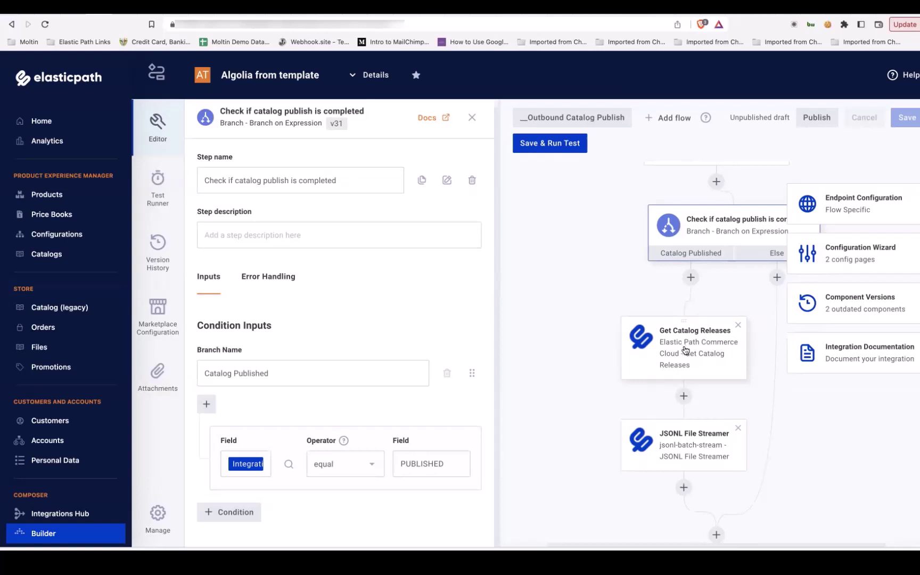
{"action": "scroll", "coordinate": [685, 349], "scroll_direction": "down", "scroll_amount": 1}
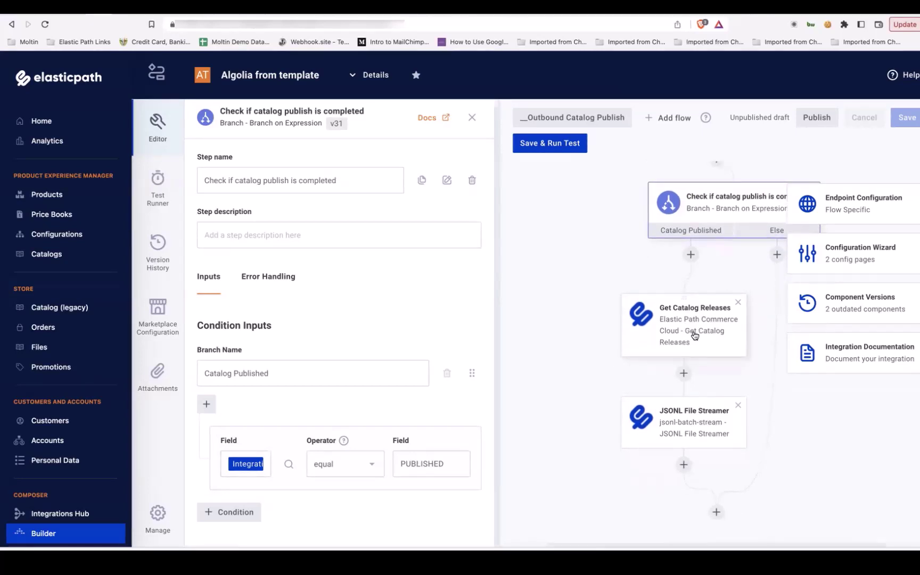
{"action": "left_click", "coordinate": [686, 431]}
{"action": "scroll", "coordinate": [370, 484], "scroll_direction": "down", "scroll_amount": 2}
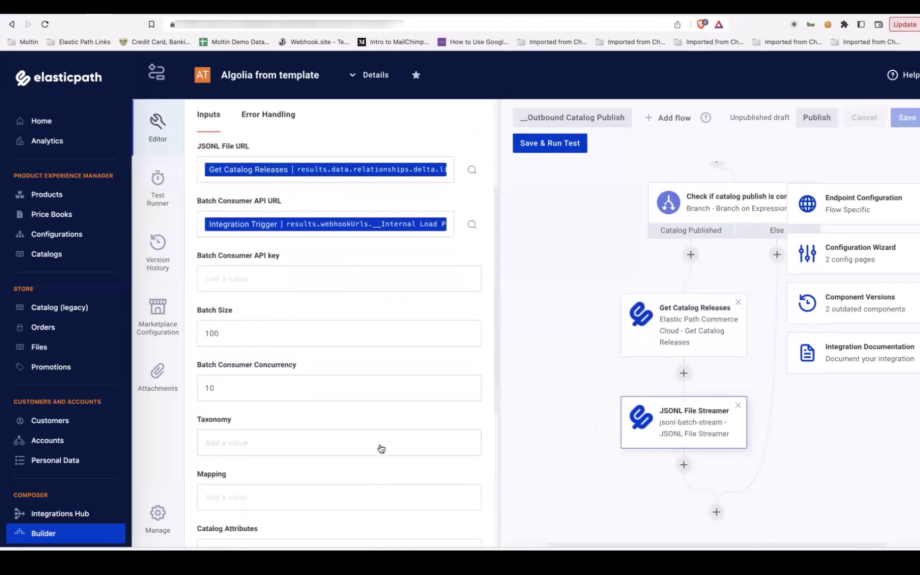
{"action": "scroll", "coordinate": [274, 483], "scroll_direction": "down", "scroll_amount": 3}
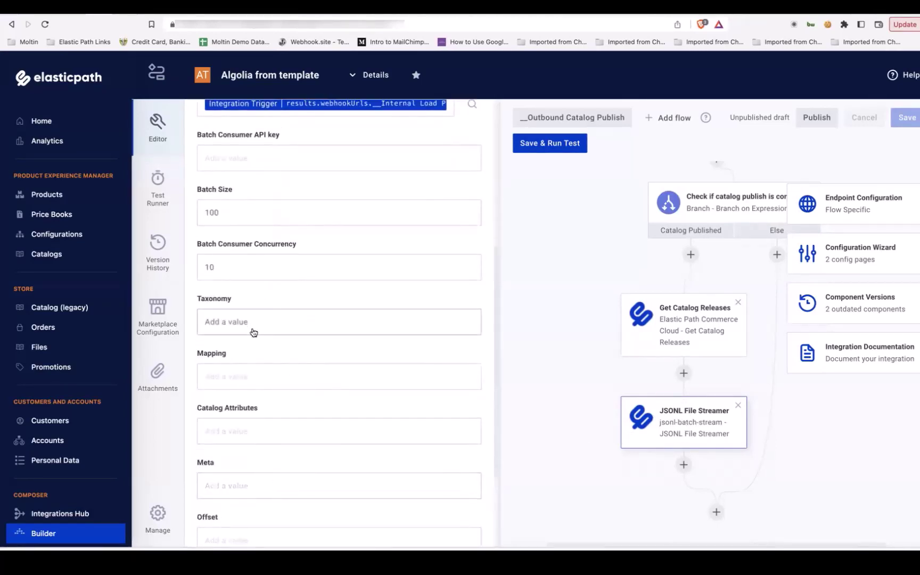
{"action": "scroll", "coordinate": [268, 352], "scroll_direction": "up", "scroll_amount": 1}
{"action": "scroll", "coordinate": [268, 353], "scroll_direction": "up", "scroll_amount": 2}
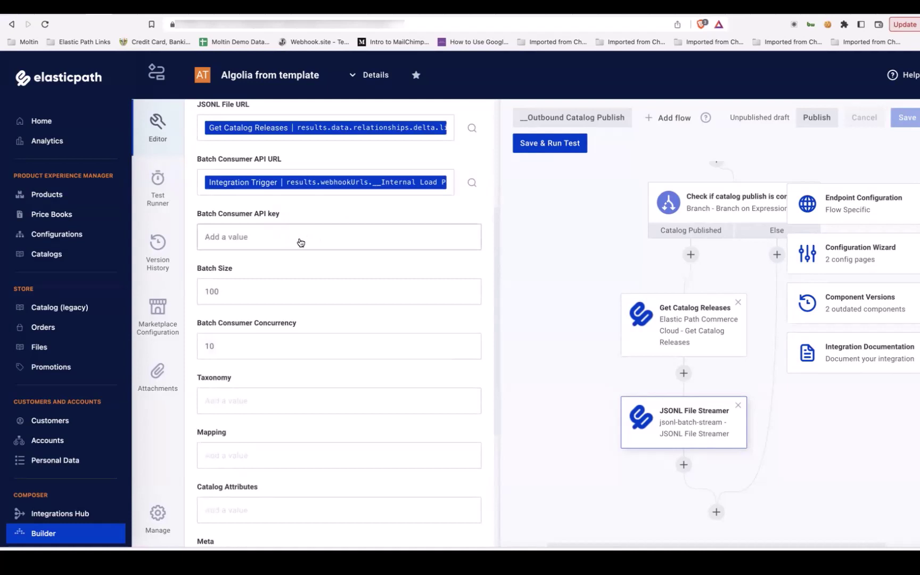
{"action": "scroll", "coordinate": [321, 391], "scroll_direction": "down", "scroll_amount": 5}
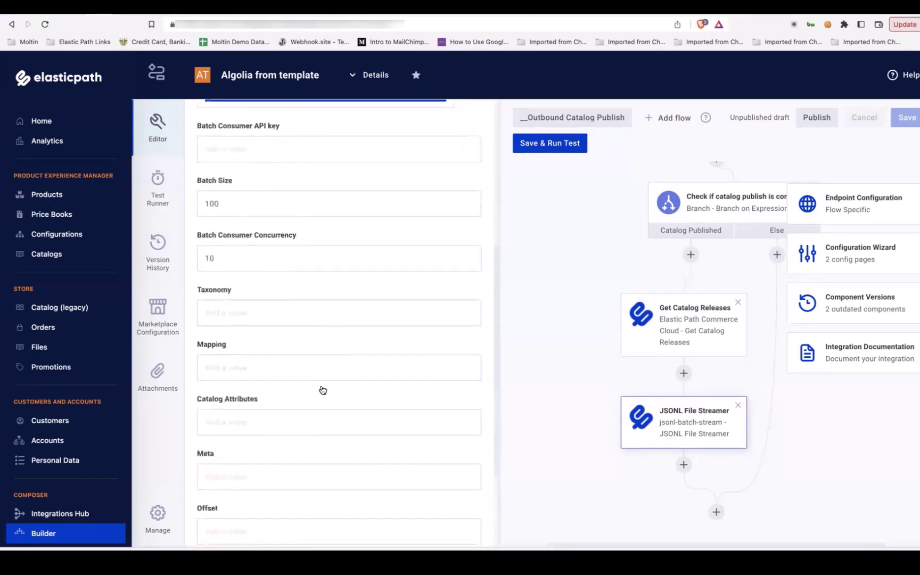
{"action": "scroll", "coordinate": [330, 434], "scroll_direction": "down", "scroll_amount": 1}
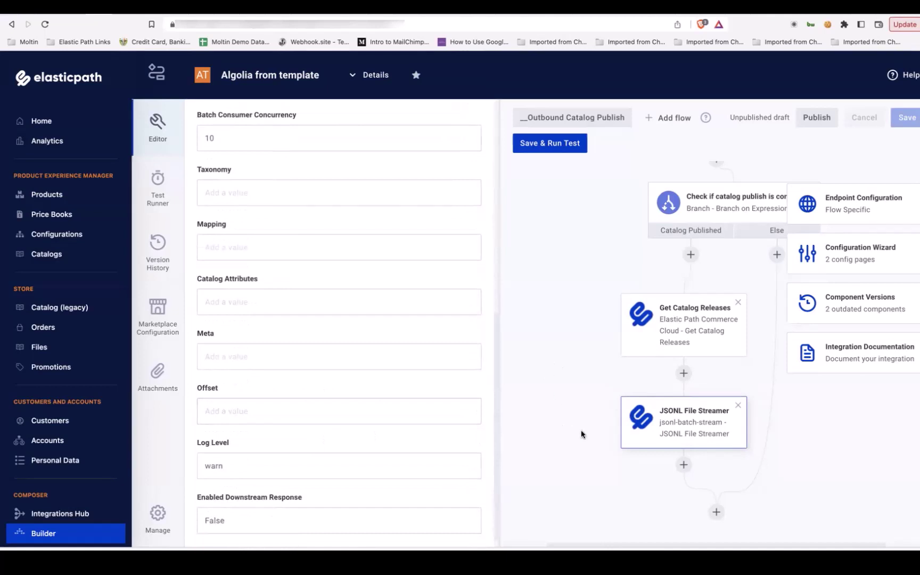
Add an Algolia Multi-Batch Add/Update action at the end of the outbound catalog publish flow
{"action": "left_click", "coordinate": [716, 512]}
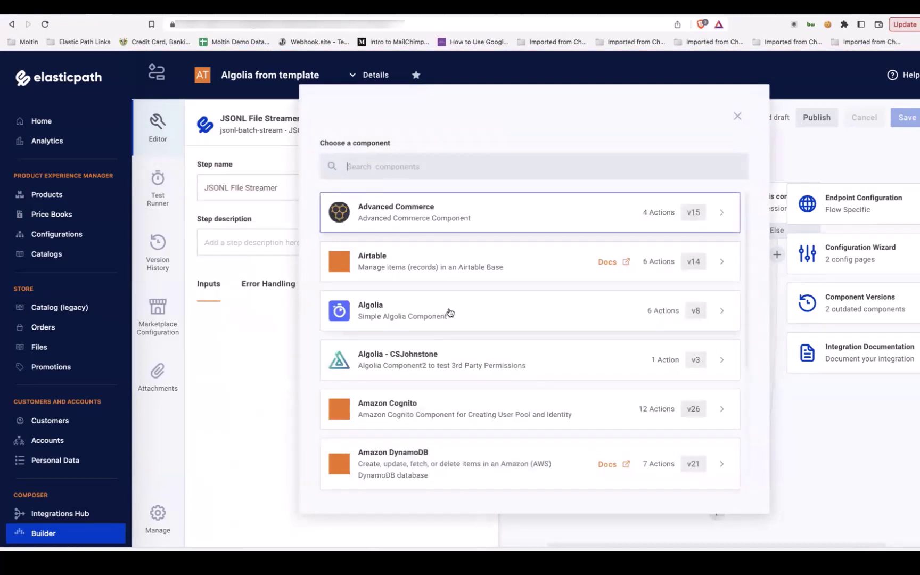
{"action": "left_click", "coordinate": [449, 314]}
{"action": "scroll", "coordinate": [479, 343], "scroll_direction": "down", "scroll_amount": 1}
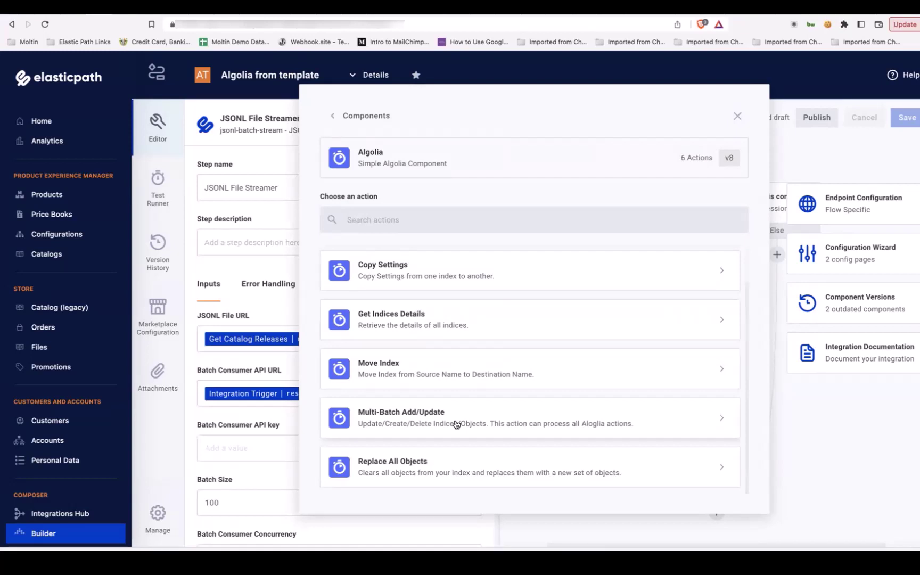
{"action": "left_click", "coordinate": [435, 424]}
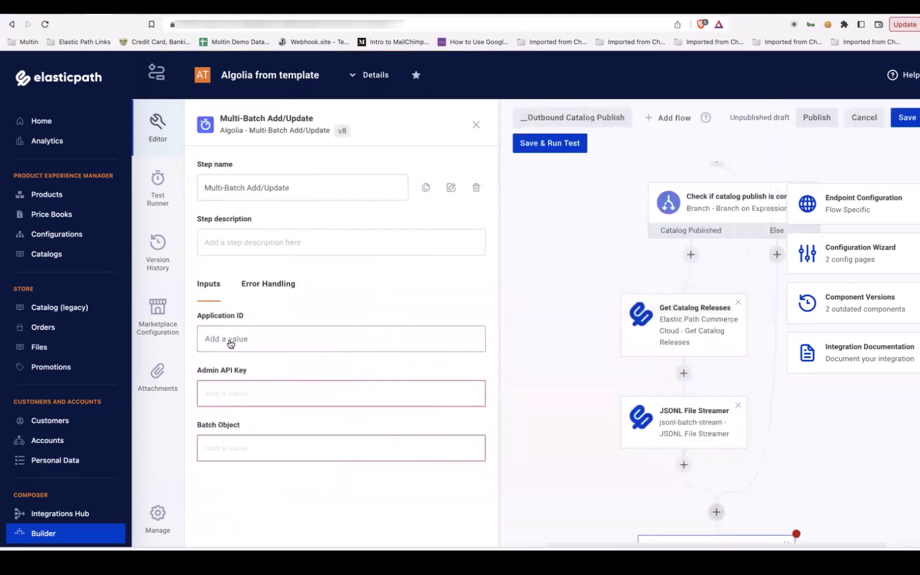
{"action": "left_click", "coordinate": [230, 343]}
{"action": "type", "text": "a"}
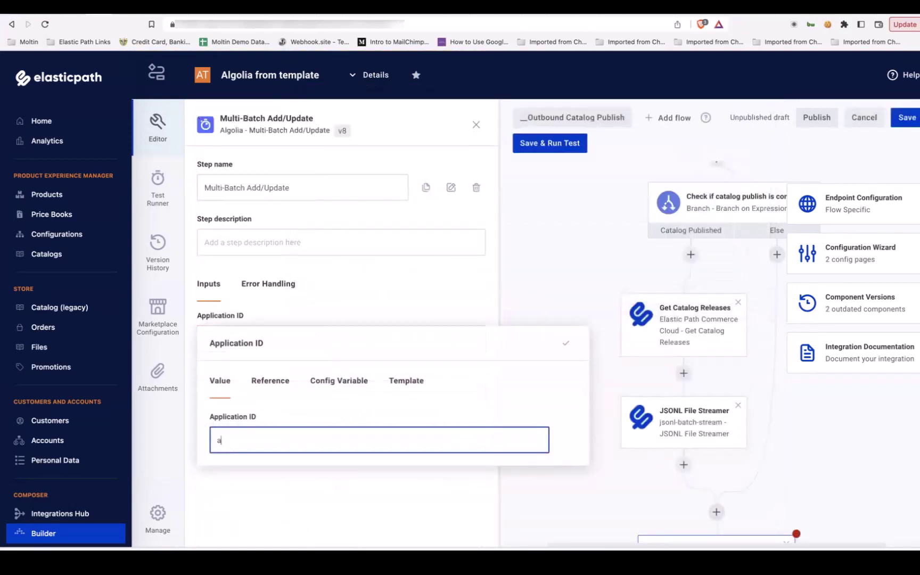
{"action": "type", "text": "sdlfkj;as"}
{"action": "key", "text": "BackSpace"}
{"action": "key", "text": "BackSpace"}
{"action": "left_click", "coordinate": [537, 263]}
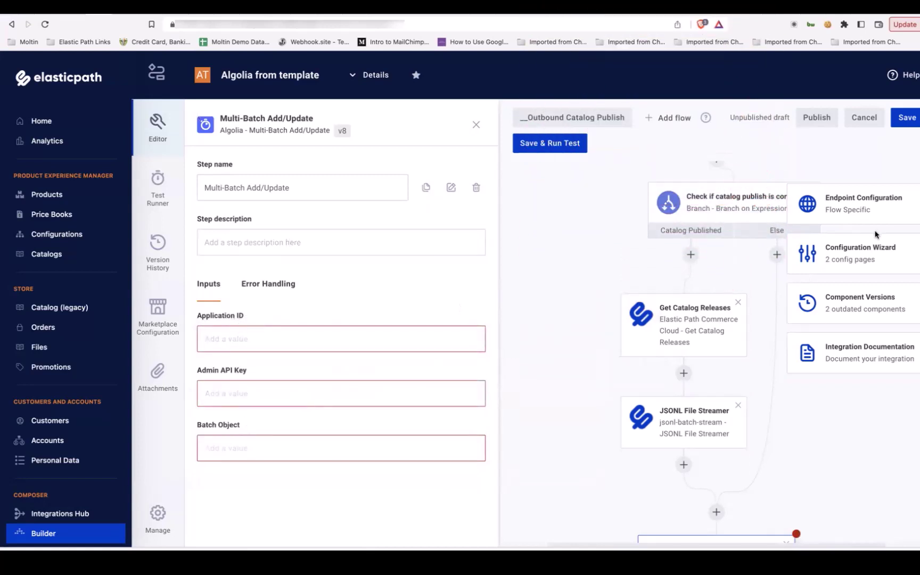
Add a string config variable named algolia_app_id to the Connections page of the configuration wizard
{"action": "left_click", "coordinate": [853, 257]}
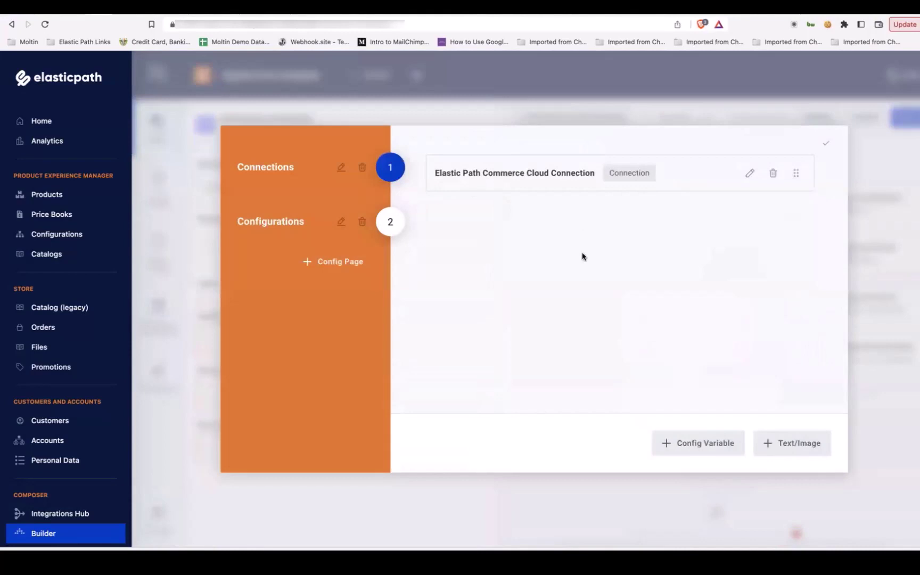
{"action": "left_click", "coordinate": [702, 443]}
{"action": "key", "text": "BackSpace"}
{"action": "key", "text": "BackSpace"}
{"action": "key", "text": "BackSpace"}
{"action": "key", "text": "BackSpace"}
{"action": "key", "text": "BackSpace"}
{"action": "key", "text": "BackSpace"}
{"action": "key", "text": "BackSpace"}
{"action": "key", "text": "BackSpace"}
{"action": "key", "text": "BackSpace"}
{"action": "key", "text": "BackSpace"}
{"action": "key", "text": "BackSpace"}
{"action": "key", "text": "BackSpace"}
{"action": "key", "text": "BackSpace"}
{"action": "key", "text": "BackSpace"}
{"action": "key", "text": "BackSpace"}
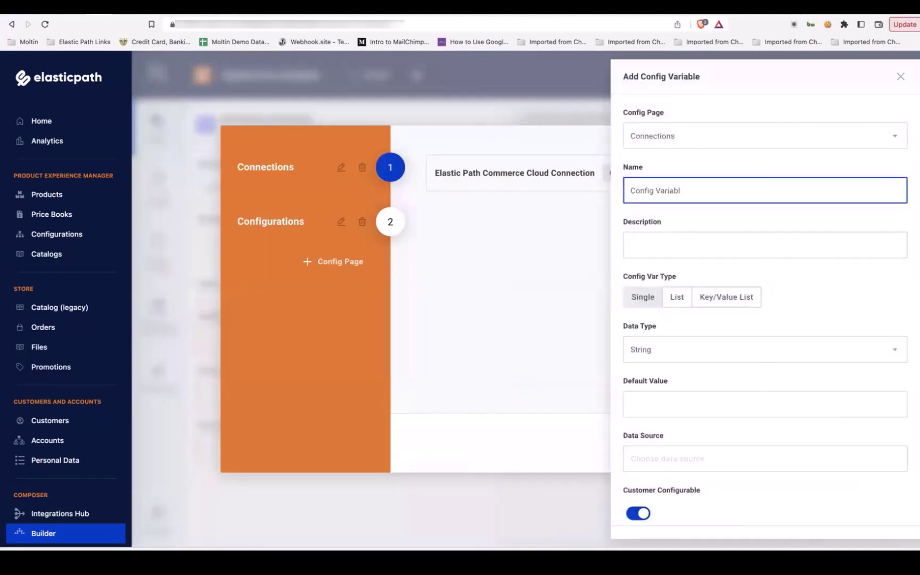
{"action": "type", "text": "algolia_app_id"}
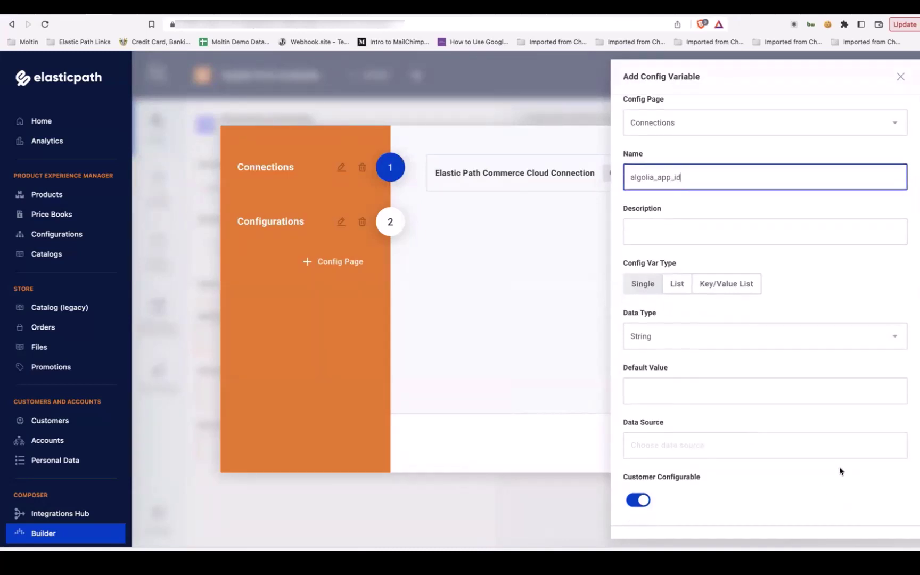
{"action": "scroll", "coordinate": [841, 474], "scroll_direction": "down", "scroll_amount": 2}
{"action": "left_click", "coordinate": [883, 517]}
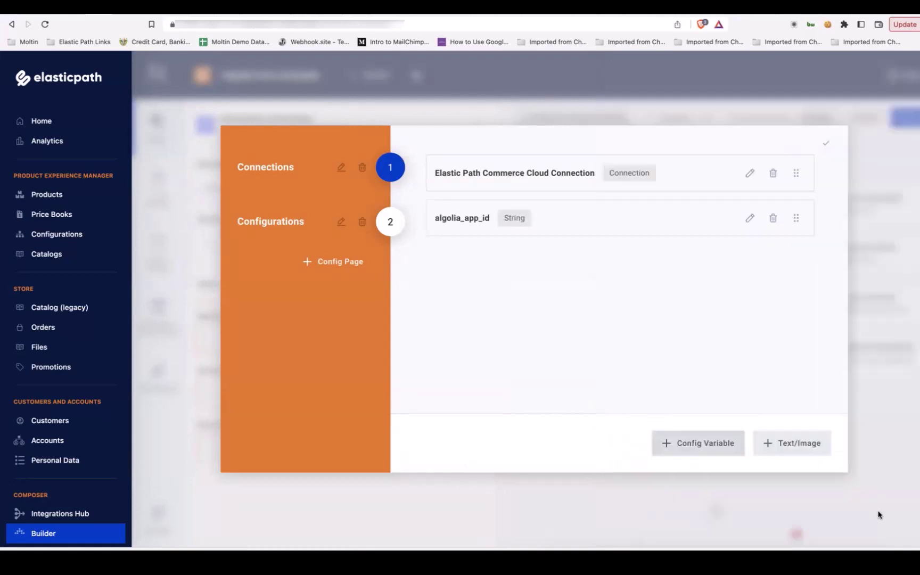
Add a second string config variable named algolia_api_ey to the Connections page and close the configuration wizard
{"action": "left_click", "coordinate": [699, 448]}
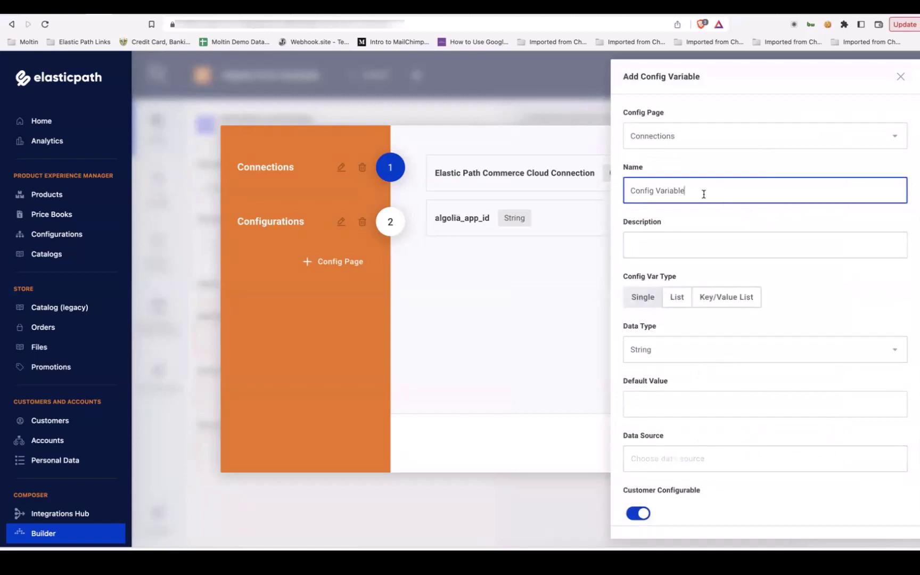
{"action": "left_click_drag", "start_coordinate": [687, 191], "coordinate": [620, 196]}
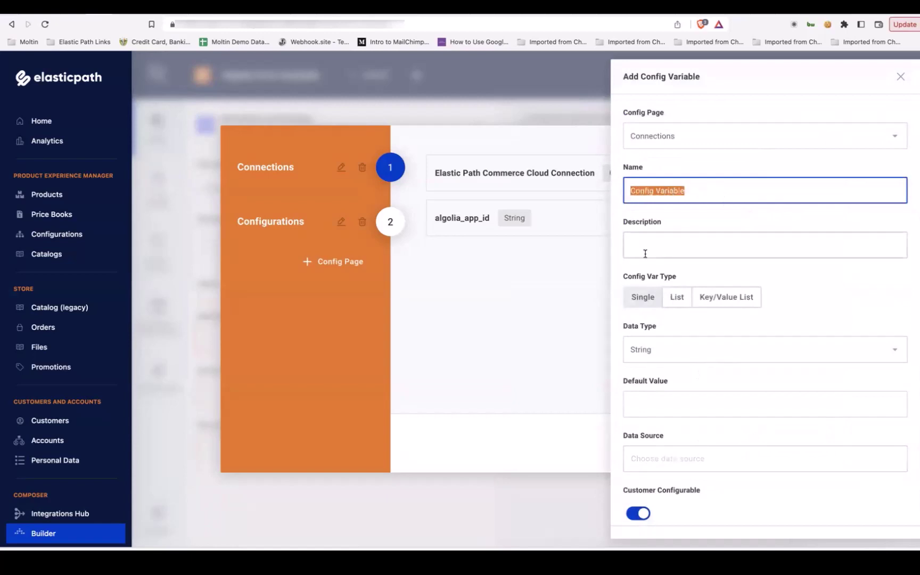
{"action": "type", "text": "algolia"}
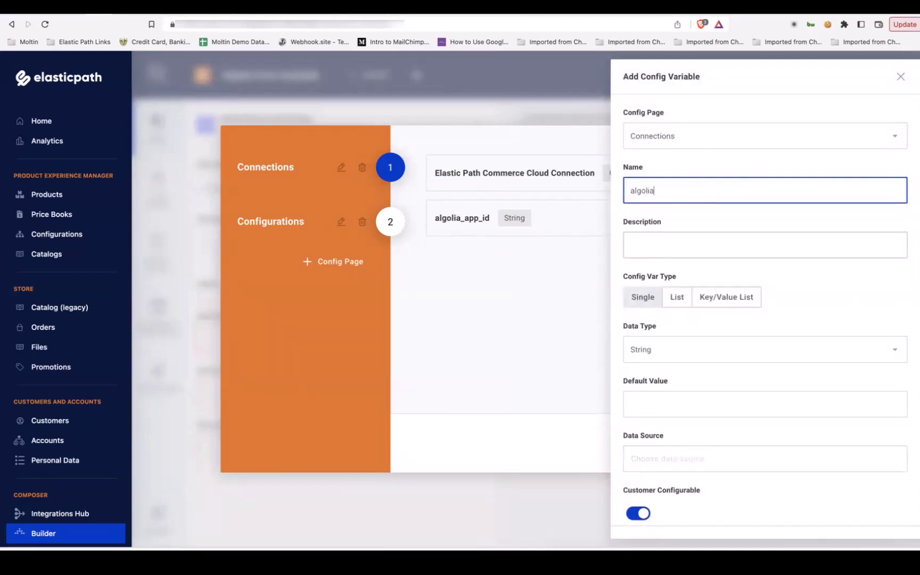
{"action": "type", "text": "_api_ey"}
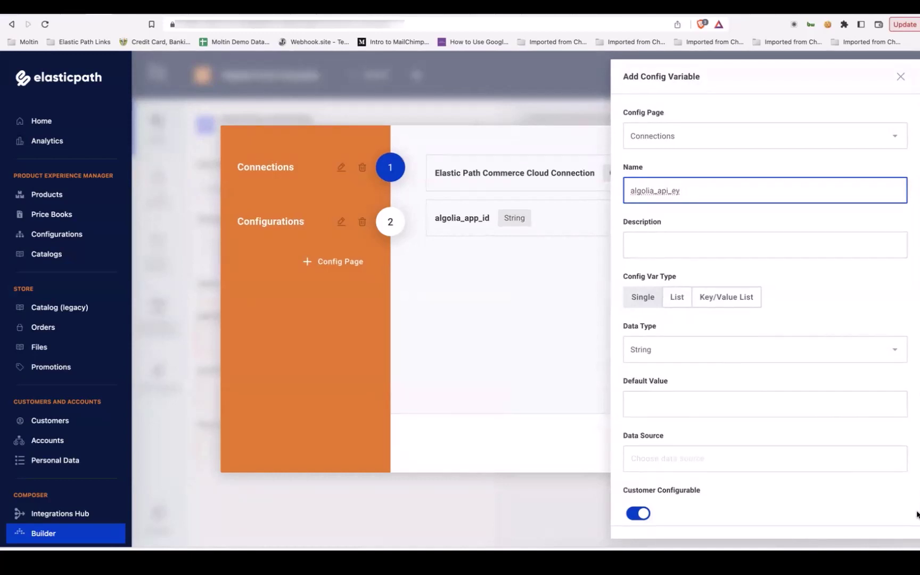
{"action": "scroll", "coordinate": [905, 513], "scroll_direction": "down", "scroll_amount": 2}
{"action": "left_click", "coordinate": [889, 516]}
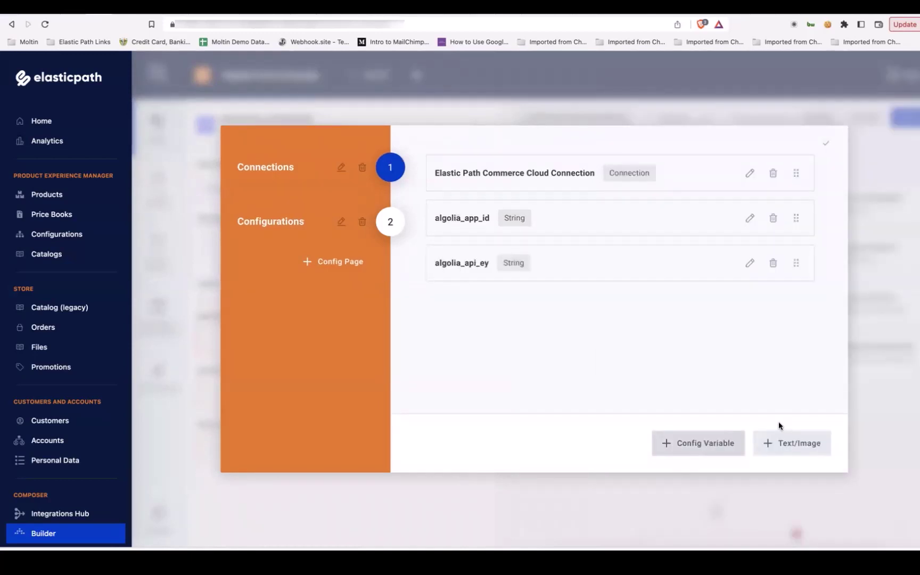
{"action": "left_click", "coordinate": [827, 145]}
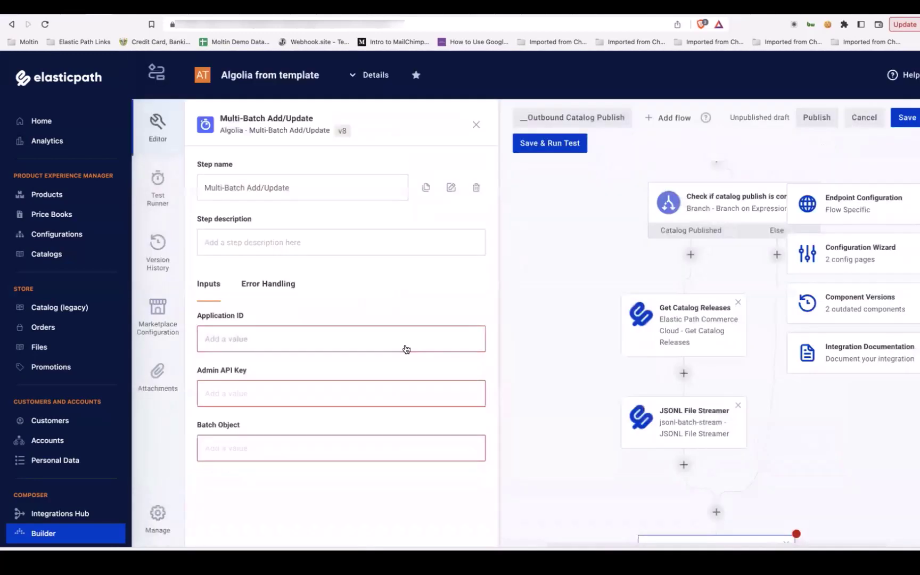
Set the Multi-Batch Add/Update step's Application ID to the config variable algolia_app_id
{"action": "left_click", "coordinate": [272, 340]}
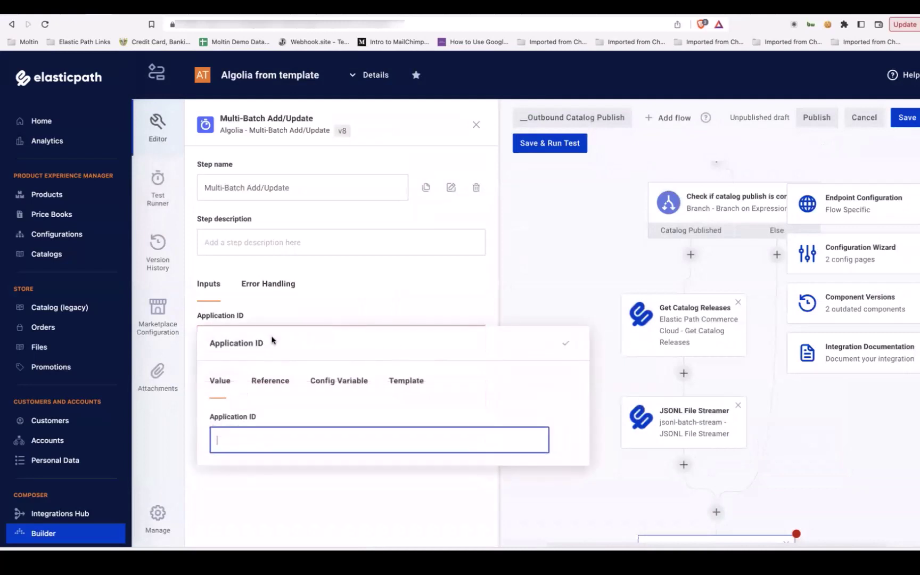
{"action": "left_click", "coordinate": [340, 382]}
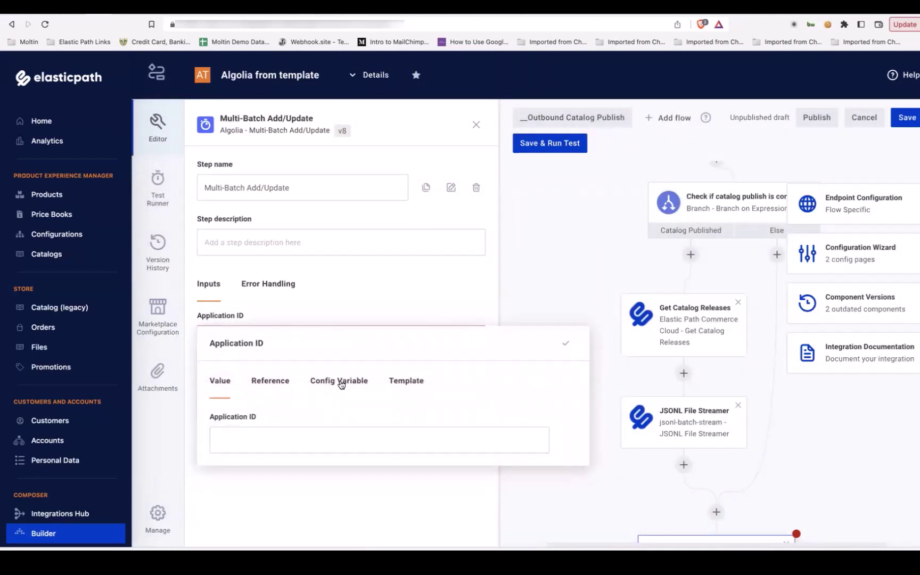
{"action": "left_click", "coordinate": [343, 433]}
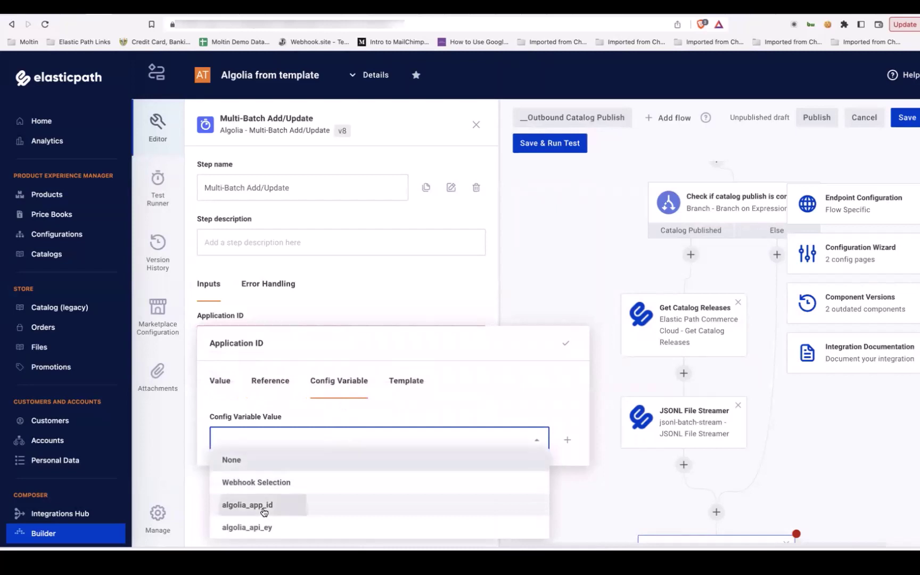
{"action": "left_click", "coordinate": [235, 507]}
{"action": "left_click", "coordinate": [565, 343]}
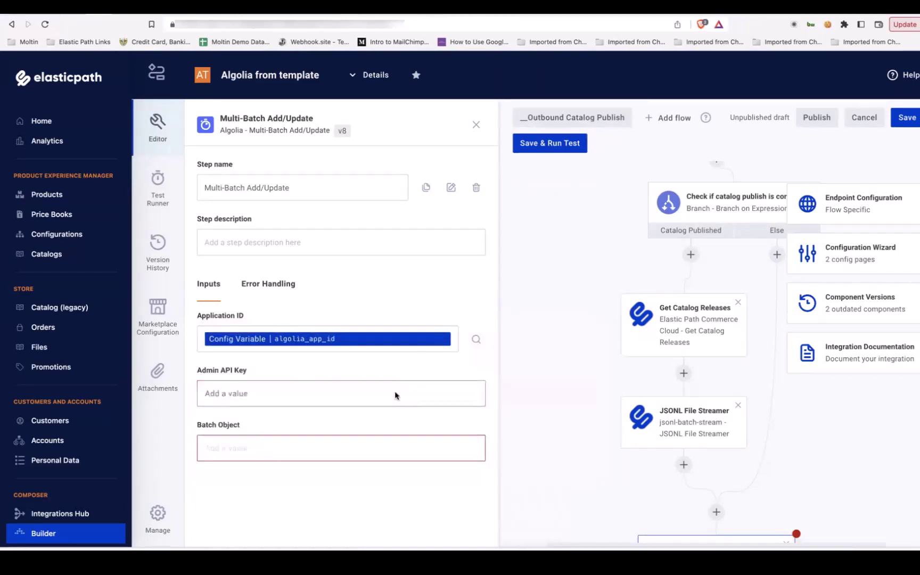
Set the Admin API Key input of the Multi-Batch Add/Update step to the config variable algolia_api_ey
{"action": "left_click", "coordinate": [362, 438]}
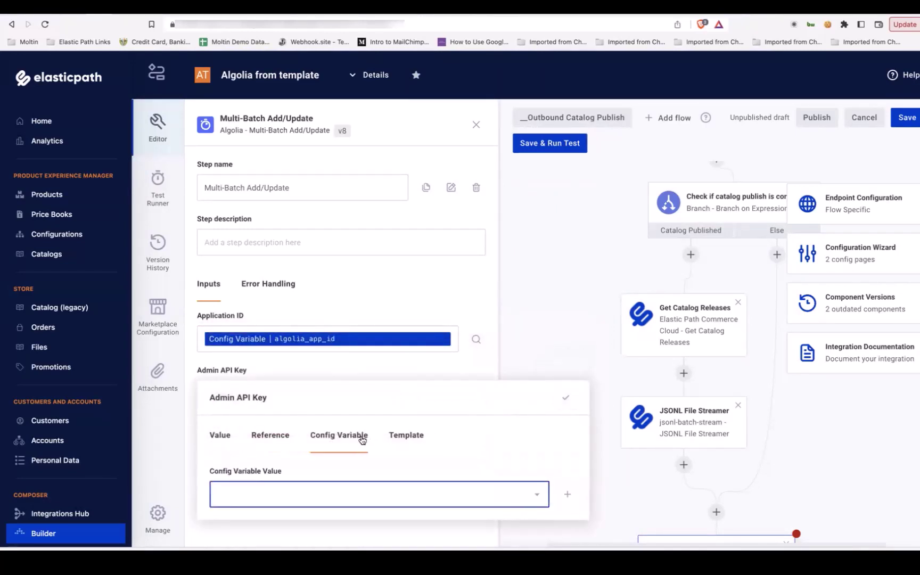
{"action": "left_click", "coordinate": [315, 499]}
{"action": "left_click", "coordinate": [261, 533]}
{"action": "left_click", "coordinate": [565, 400]}
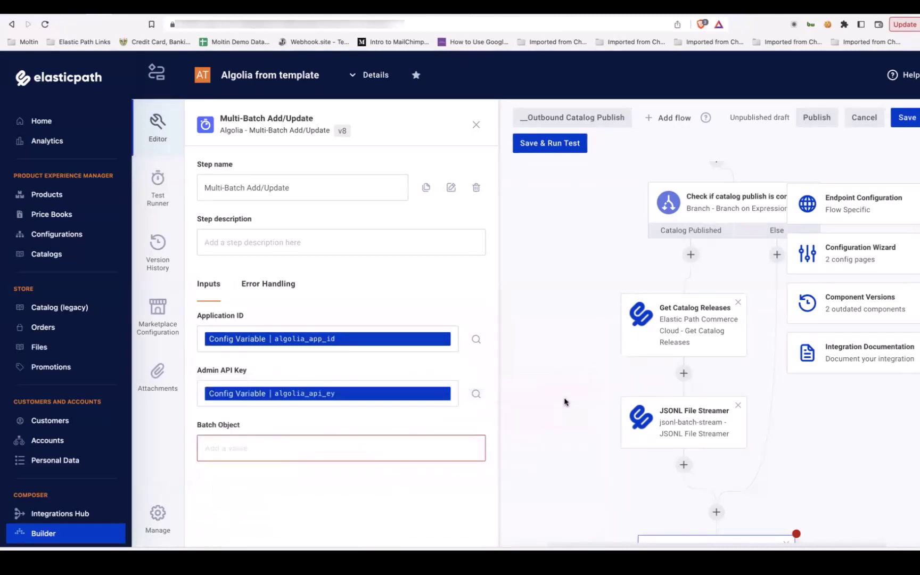
Reference the JSONL File Streamer step's results as the Batch Object and save the integration
{"action": "left_click", "coordinate": [384, 453]}
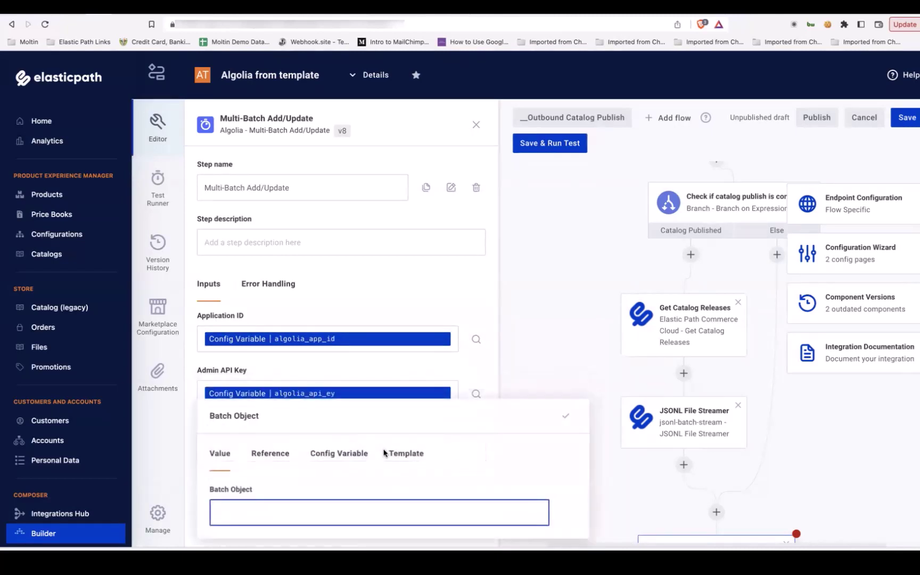
{"action": "left_click", "coordinate": [271, 453]}
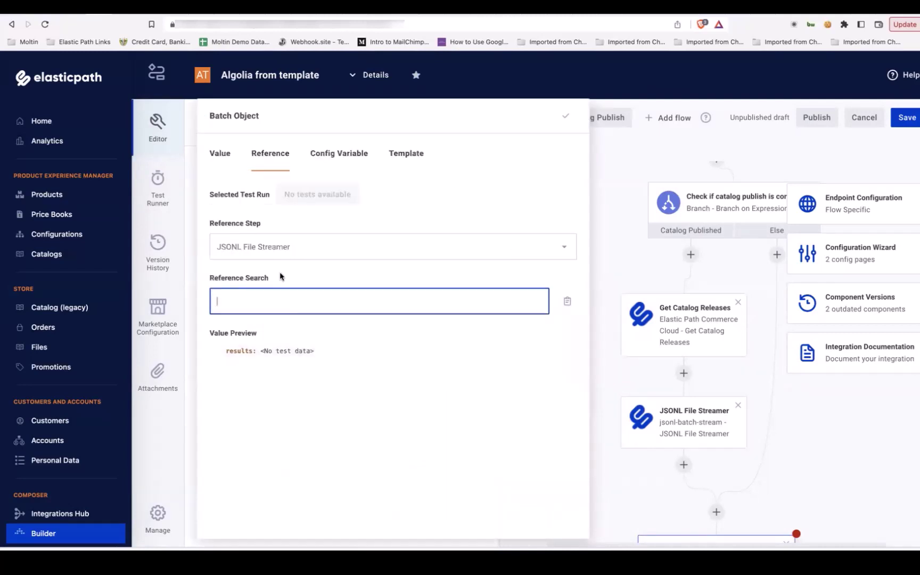
{"action": "left_click", "coordinate": [277, 247]}
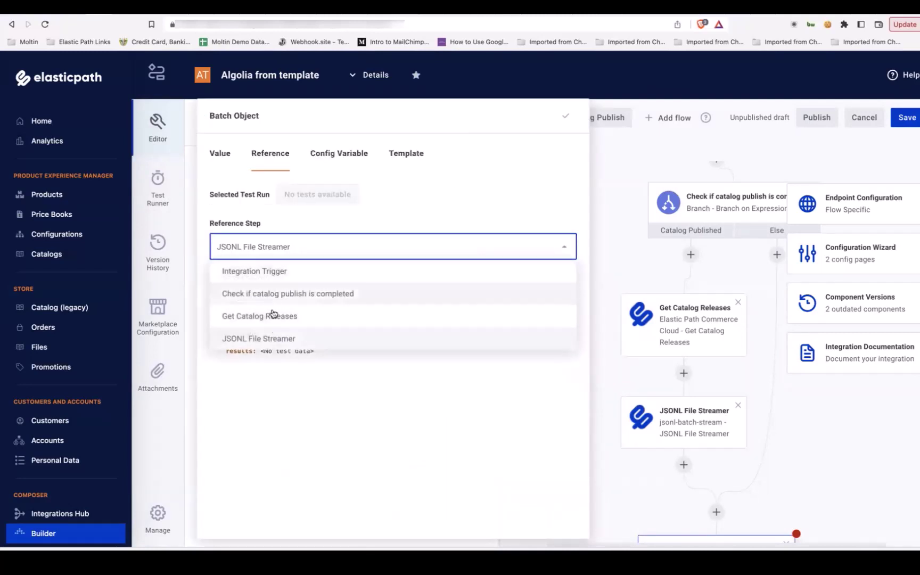
{"action": "left_click", "coordinate": [275, 341]}
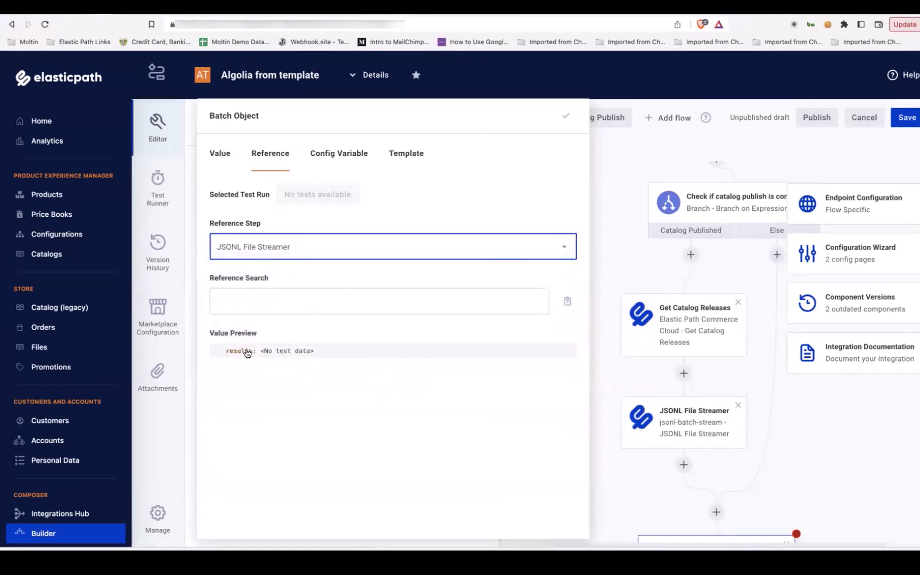
{"action": "left_click", "coordinate": [247, 351]}
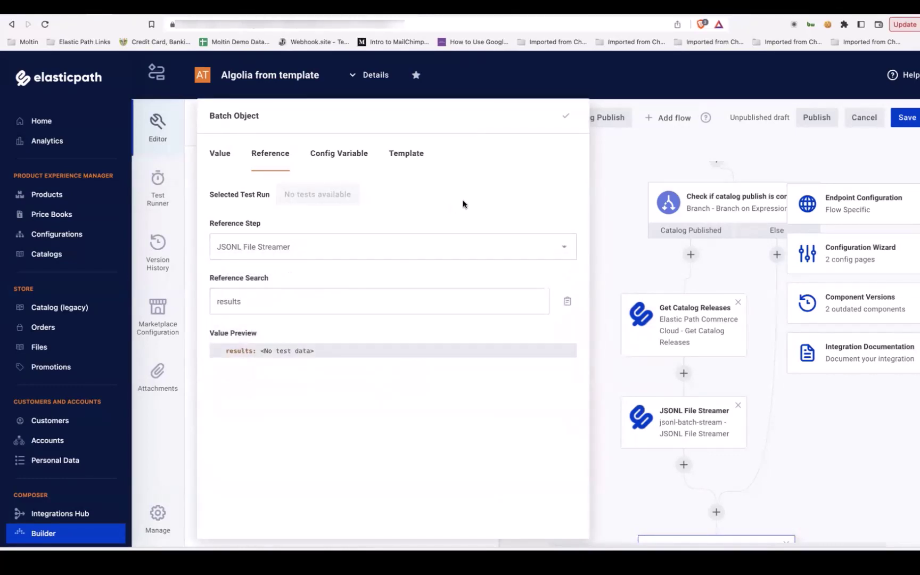
{"action": "left_click", "coordinate": [565, 116]}
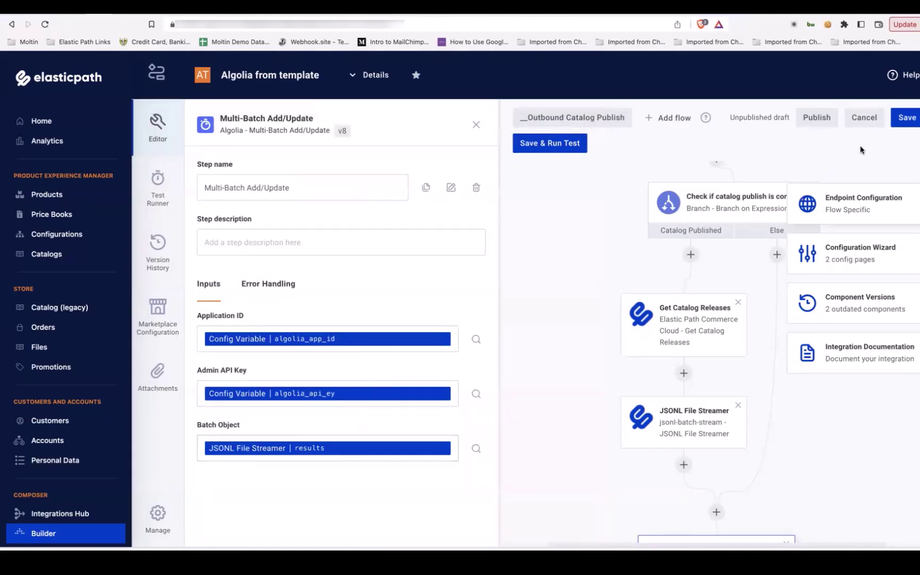
{"action": "left_click", "coordinate": [907, 118]}
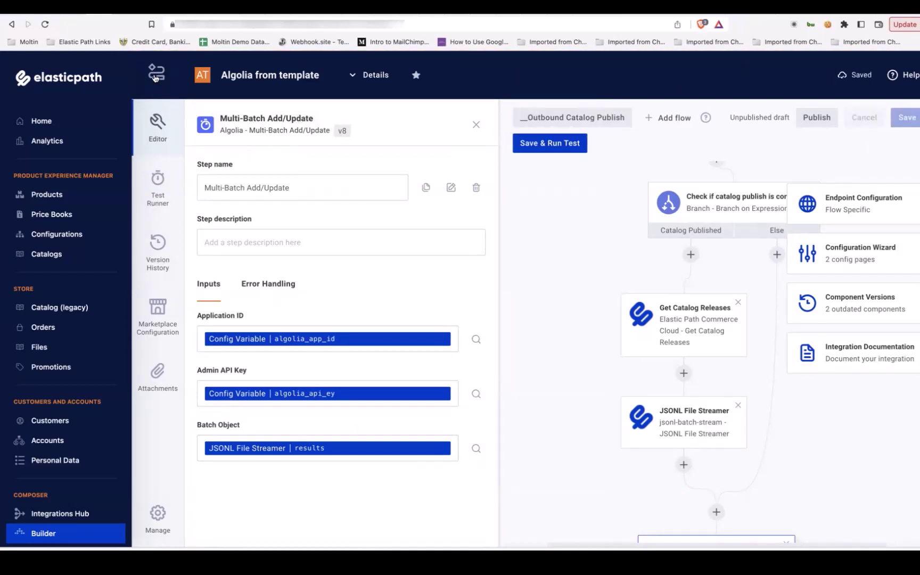
Look for the Algolia from template integration in the Integrations Hub and return to the Builder
{"action": "left_click", "coordinate": [154, 77]}
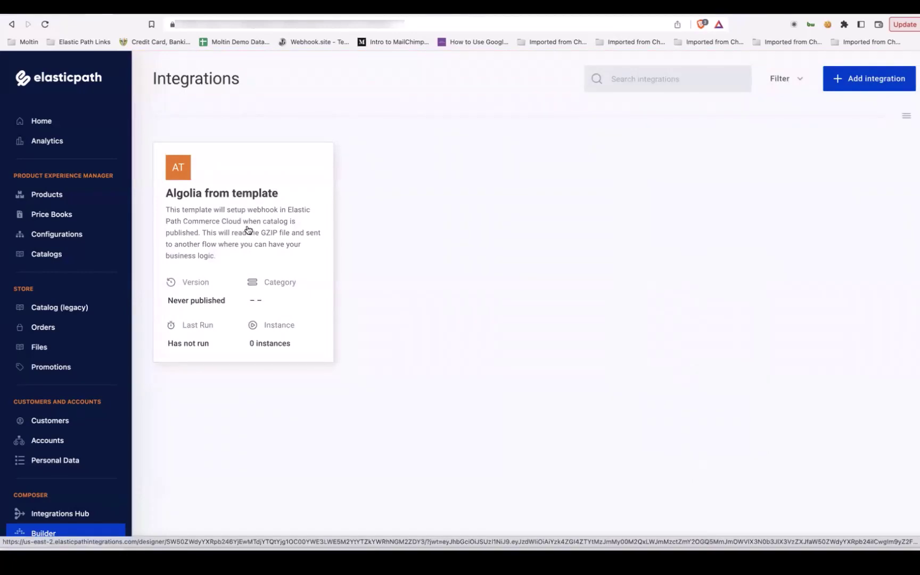
{"action": "left_click", "coordinate": [75, 514]}
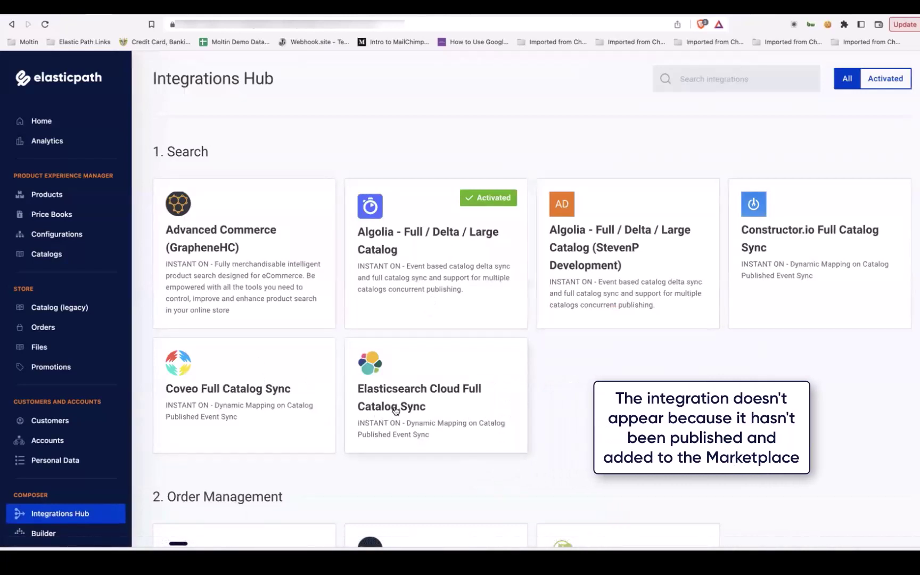
{"action": "left_click", "coordinate": [45, 533]}
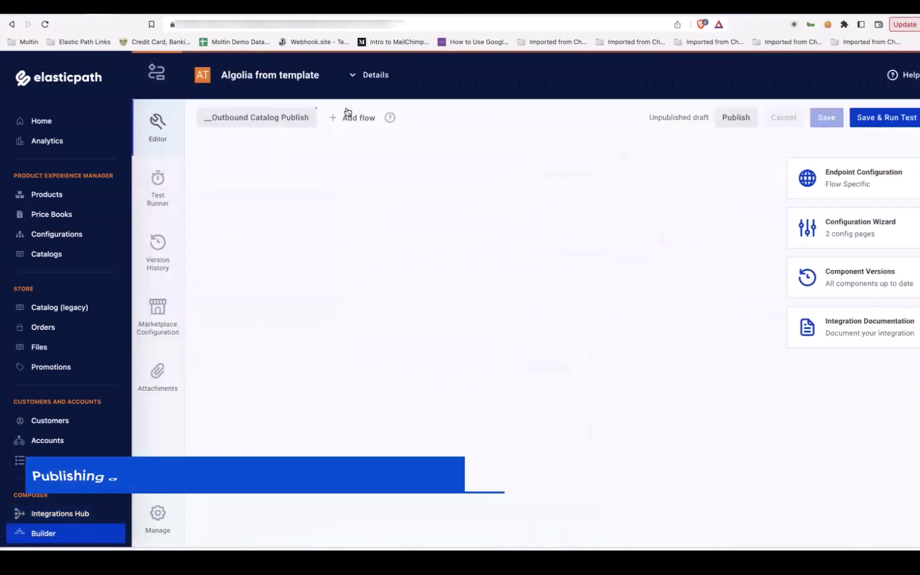
Set the Algolia from template integration's category to "1. Search" and publish it with the message "First publish"
{"action": "left_click", "coordinate": [373, 75]}
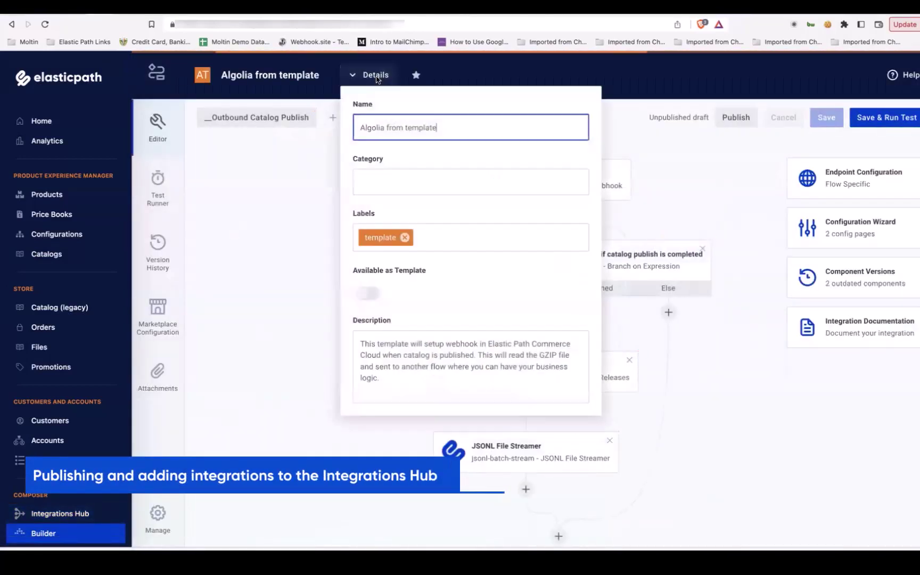
{"action": "left_click", "coordinate": [371, 180]}
{"action": "type", "text": "1. Search"}
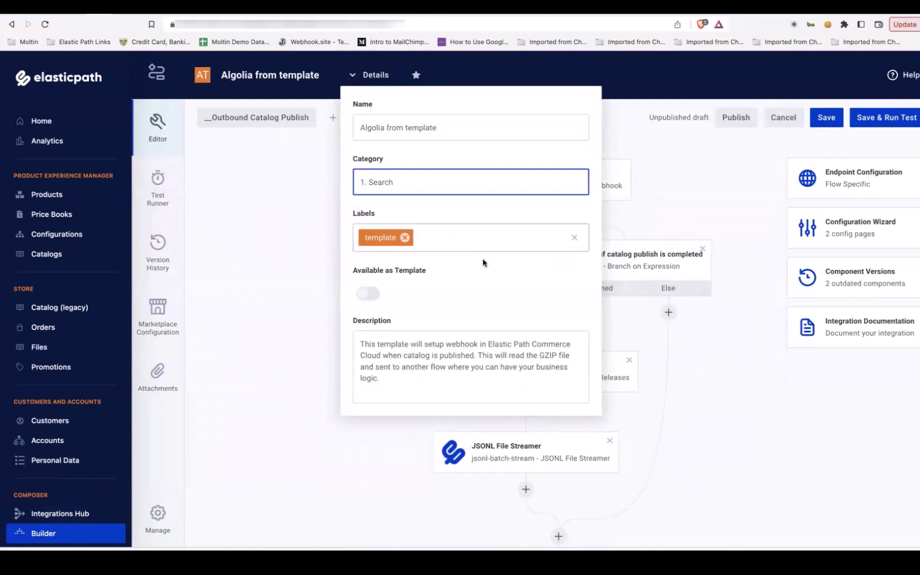
{"action": "left_click", "coordinate": [676, 205]}
{"action": "left_click", "coordinate": [736, 118]}
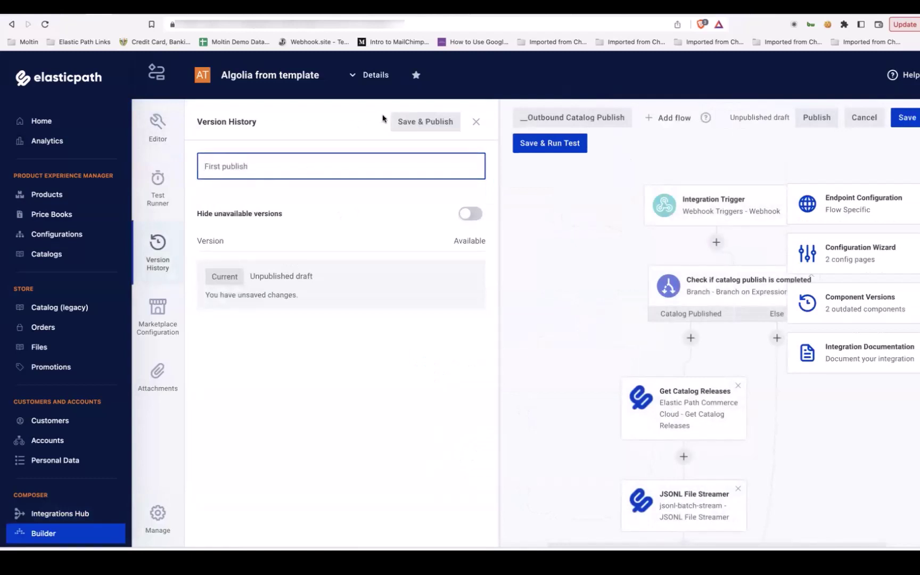
{"action": "left_click", "coordinate": [420, 122]}
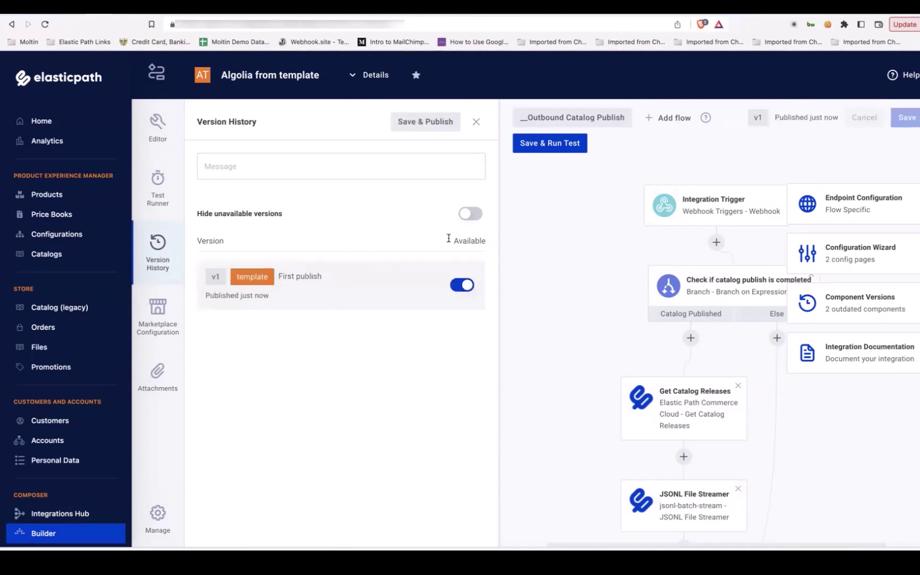
Add version v1 of the integration to the Marketplace as deployable with the overview "This is a test"
{"action": "left_click", "coordinate": [157, 317]}
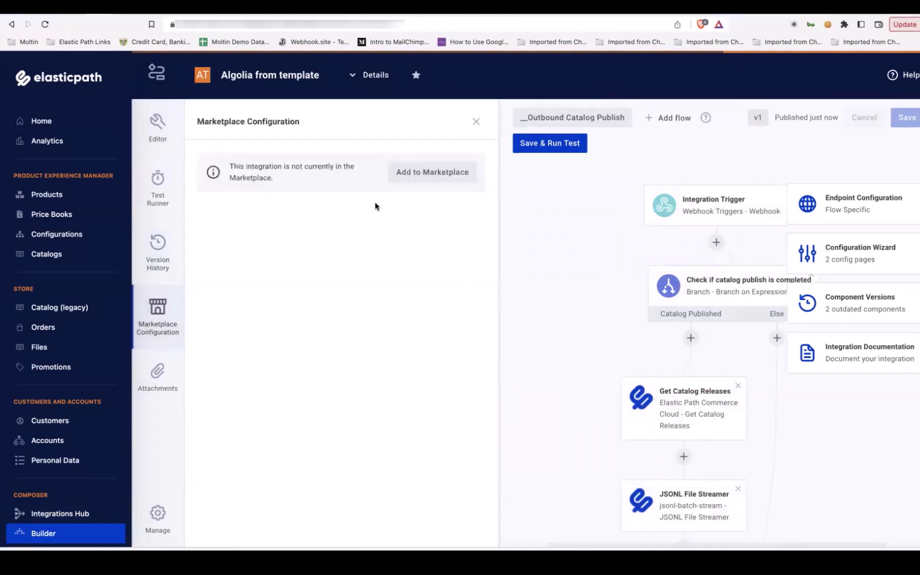
{"action": "left_click", "coordinate": [417, 176]}
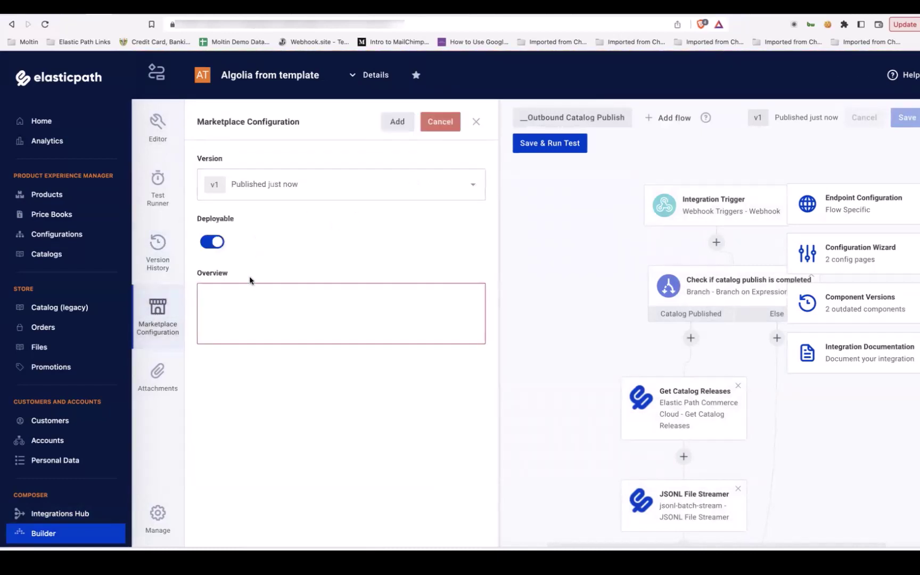
{"action": "left_click", "coordinate": [268, 305]}
{"action": "left_click", "coordinate": [396, 122]}
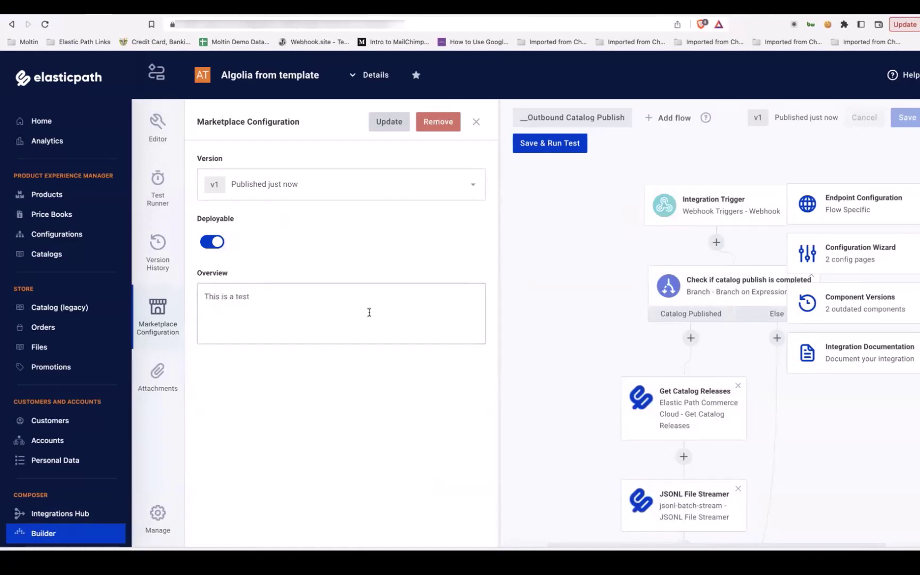
Review the Algolia from template setup in the Integrations Hub, including all its connection fields, cancel it and return to the Builder
{"action": "left_click", "coordinate": [60, 513]}
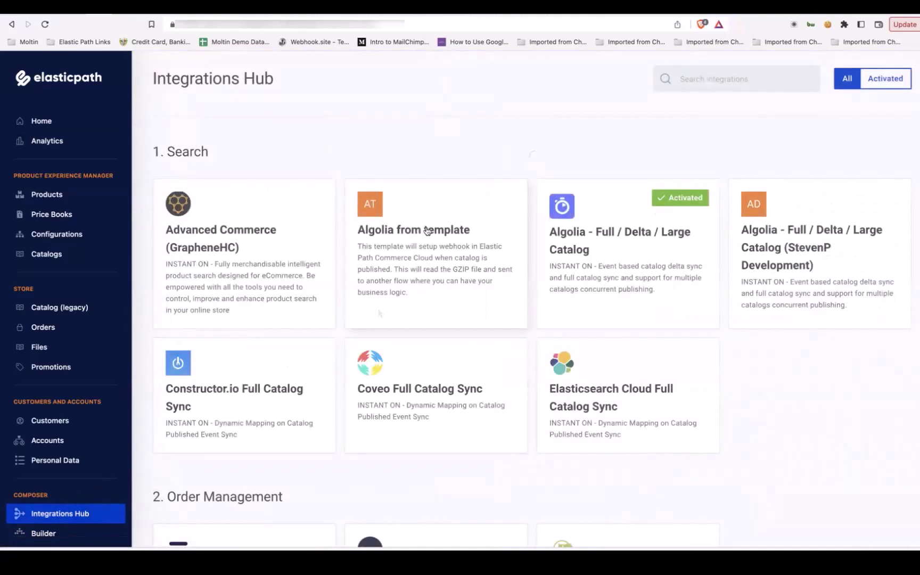
{"action": "left_click", "coordinate": [417, 265]}
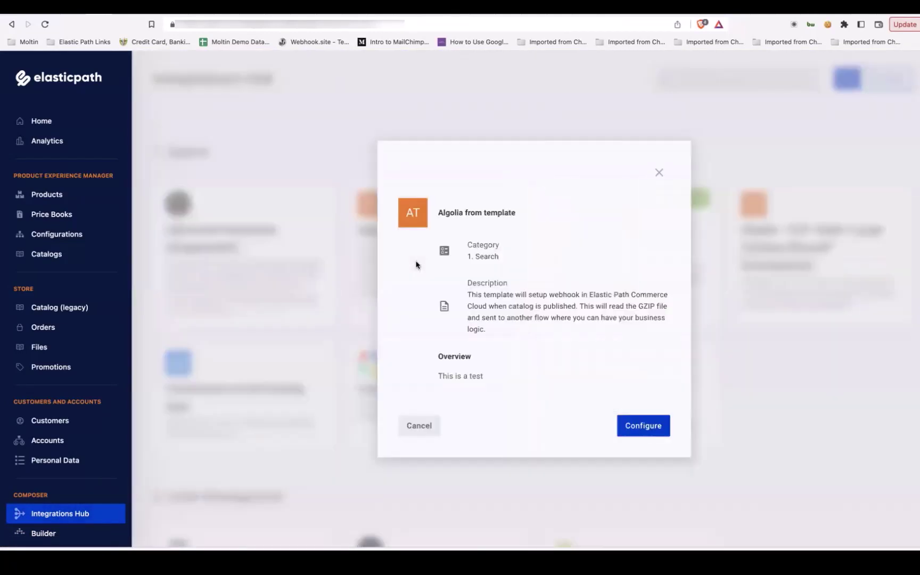
{"action": "left_click", "coordinate": [641, 426]}
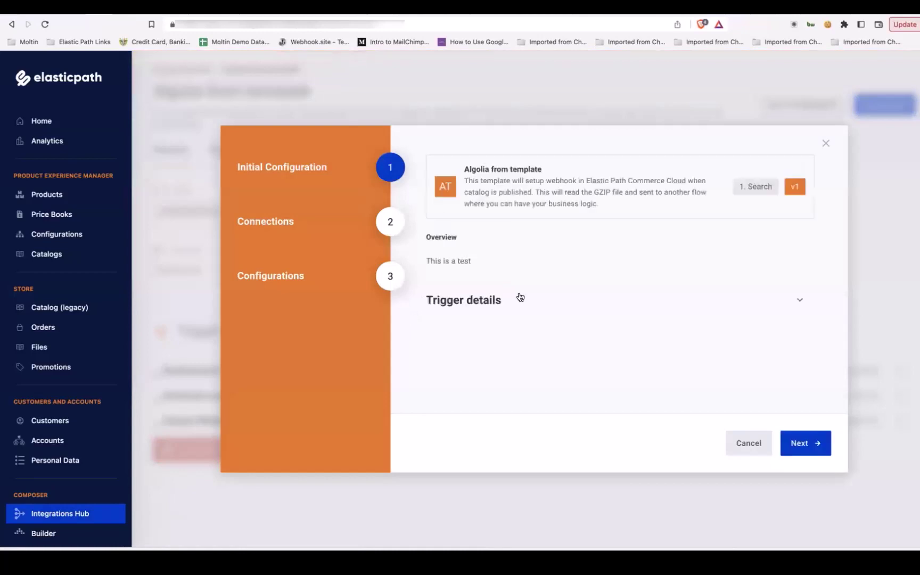
{"action": "left_click", "coordinate": [806, 444]}
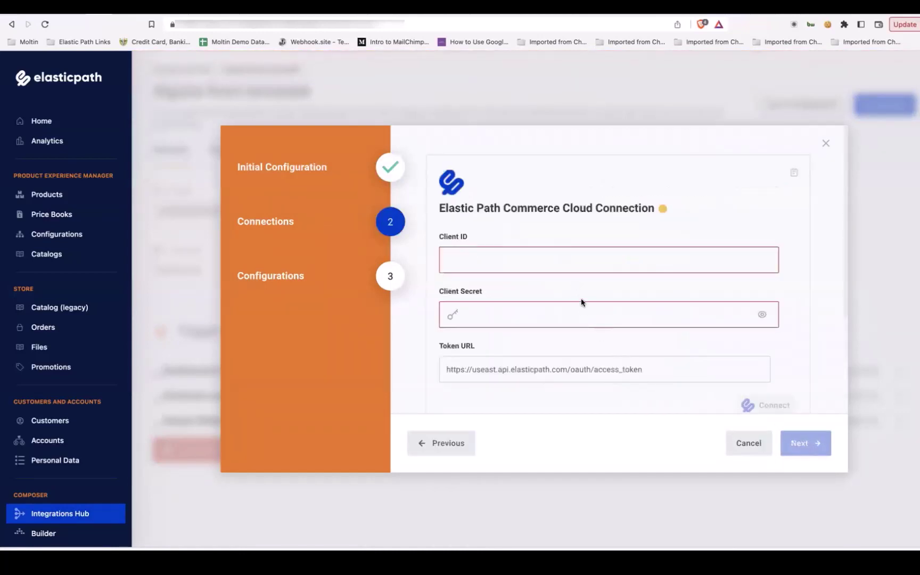
{"action": "scroll", "coordinate": [584, 308], "scroll_direction": "down", "scroll_amount": 3}
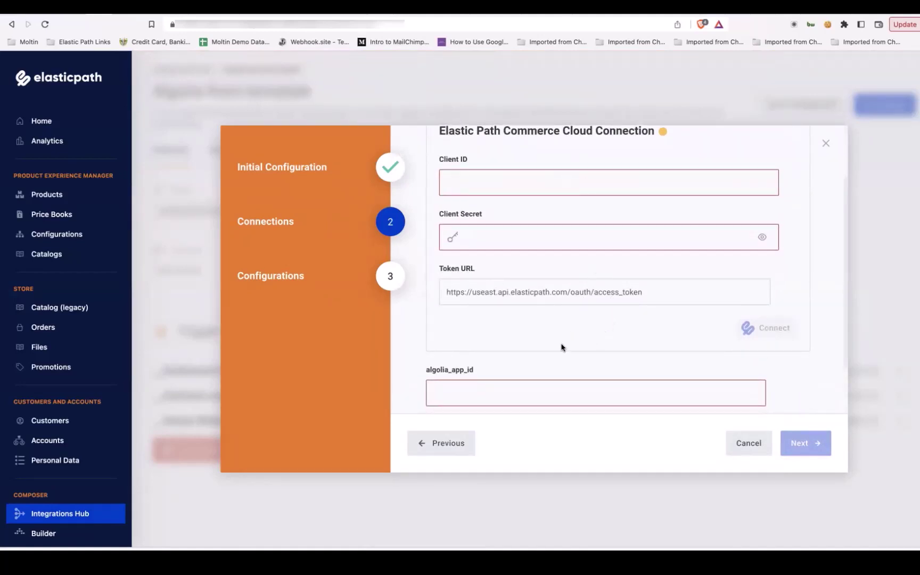
{"action": "scroll", "coordinate": [562, 347], "scroll_direction": "down", "scroll_amount": 3}
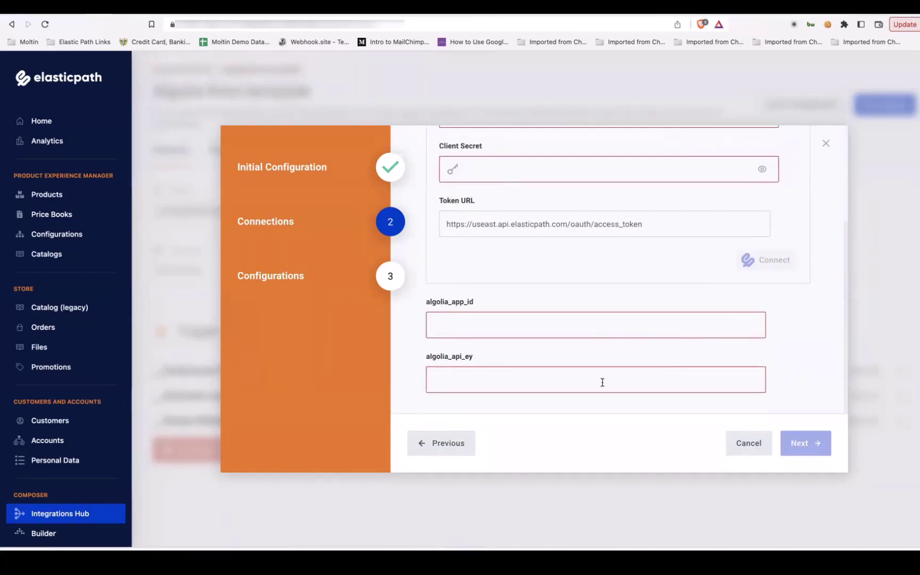
{"action": "left_click", "coordinate": [746, 442]}
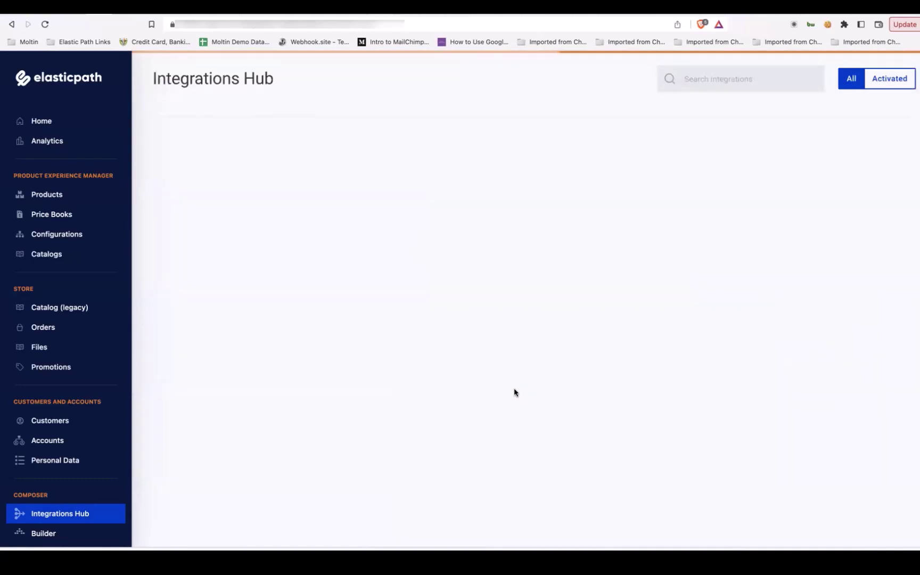
{"action": "scroll", "coordinate": [279, 458], "scroll_direction": "down", "scroll_amount": 2}
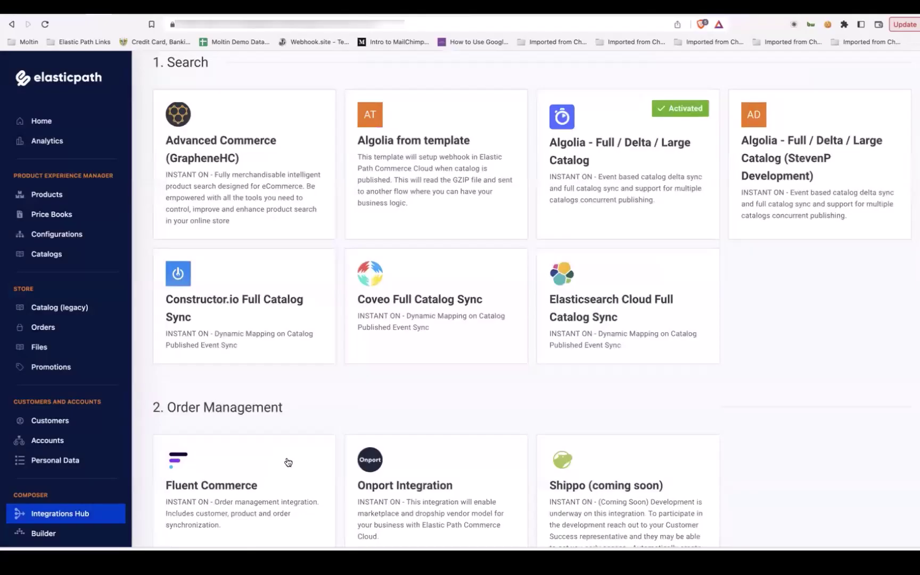
{"action": "left_click", "coordinate": [44, 531]}
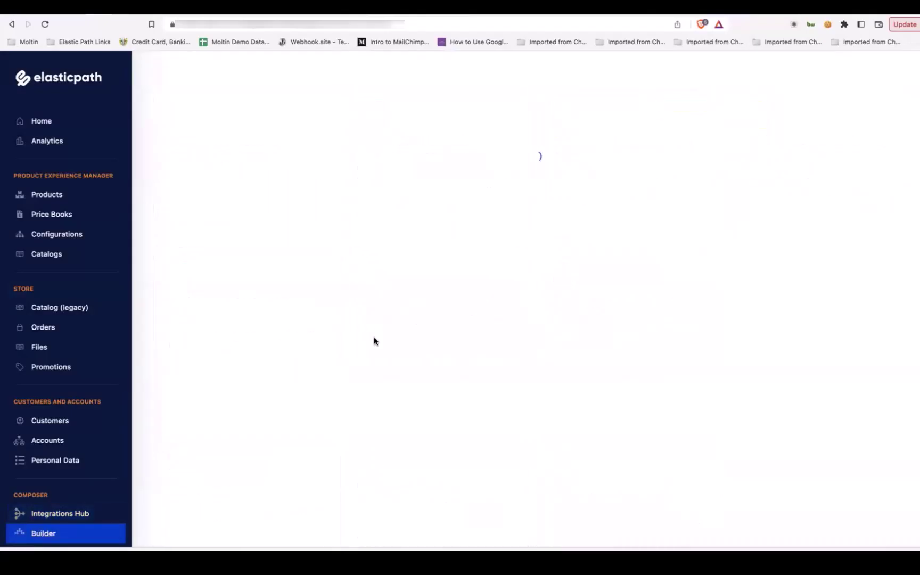